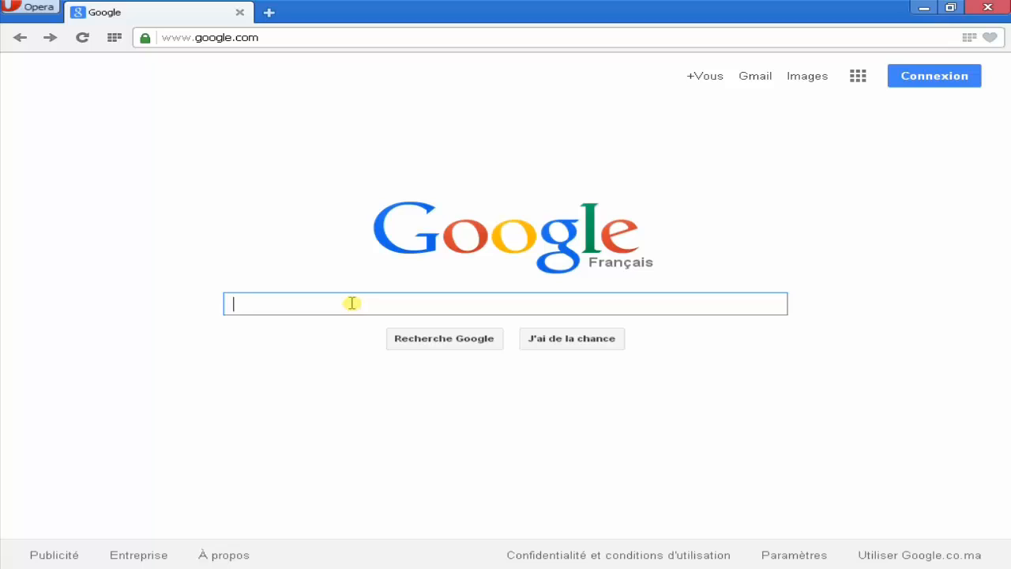
Step: Search Google for 'axcrypt' and open Clubic's AxCrypt for Windows download page
{"action": "type", "text": "axcr"}
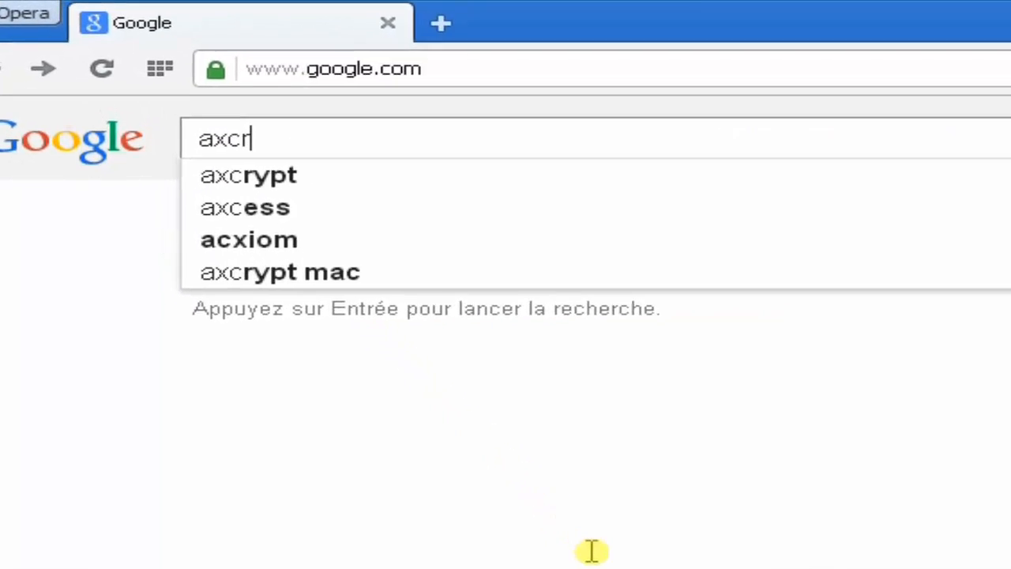
{"action": "type", "text": "ypt"}
{"action": "key", "text": "Return"}
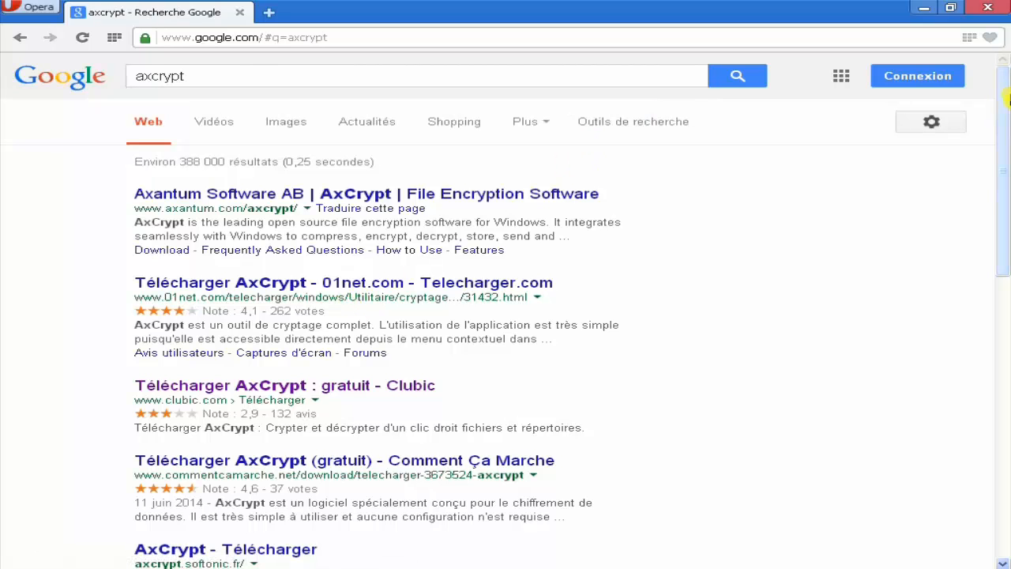
{"action": "mouse_move", "coordinate": [1007, 94]}
{"action": "left_mouse_down"}
{"action": "mouse_move", "coordinate": [1005, 260]}
{"action": "mouse_move", "coordinate": [1005, 79]}
{"action": "left_mouse_up"}
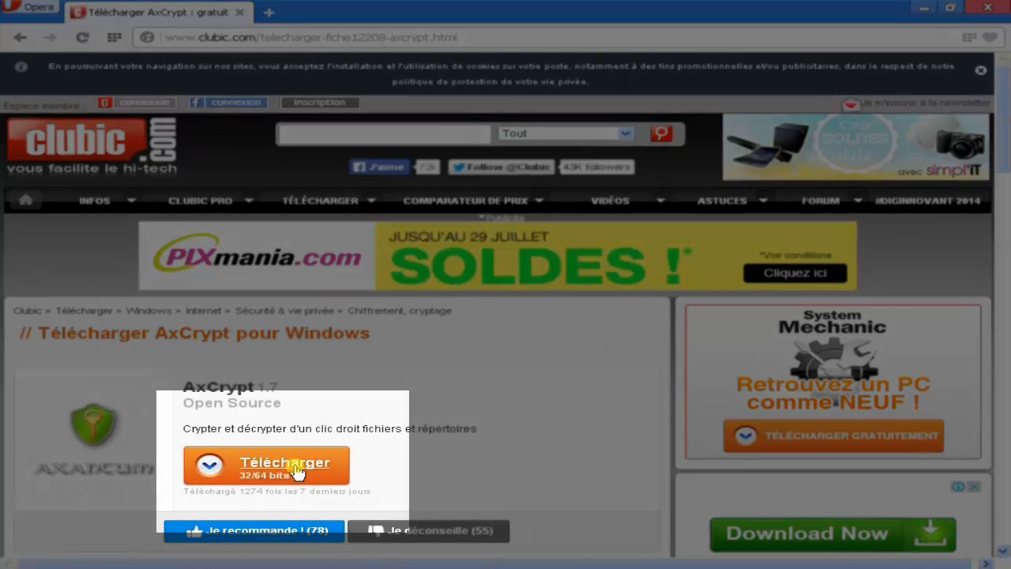
Step: Download the AxCrypt 1.7.3156 installer from Clubic and check it in Opera's downloads list
{"action": "left_click", "coordinate": [293, 467]}
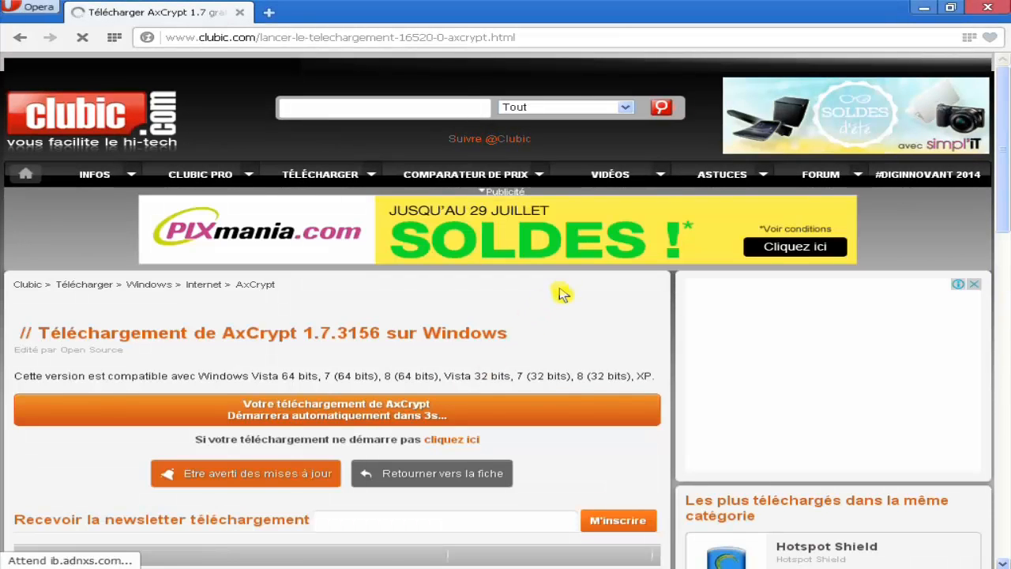
{"action": "scroll", "coordinate": [560, 293], "scroll_direction": "down", "scroll_amount": 3}
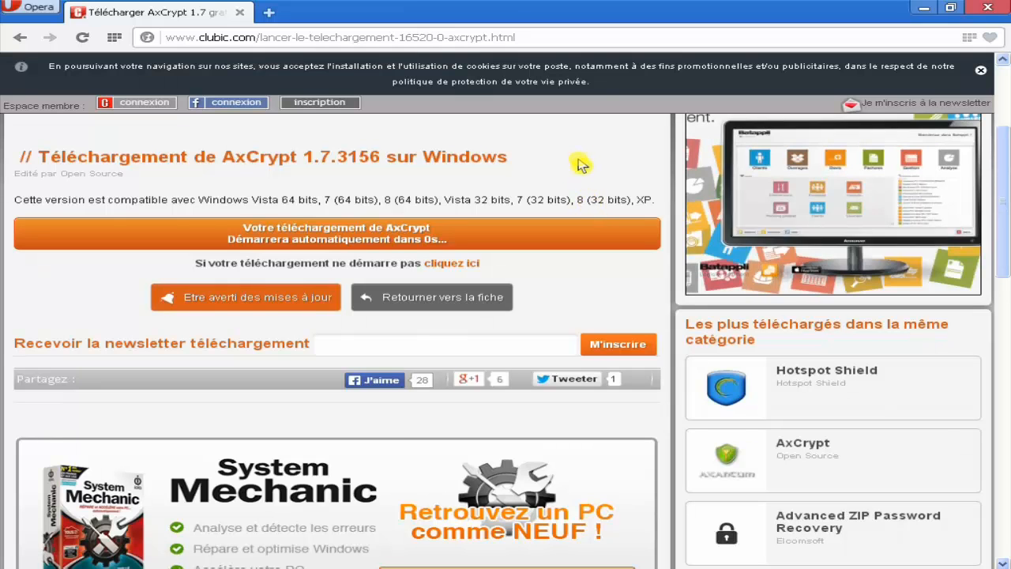
{"action": "left_click_drag", "start_coordinate": [1002, 165], "coordinate": [1006, 118]}
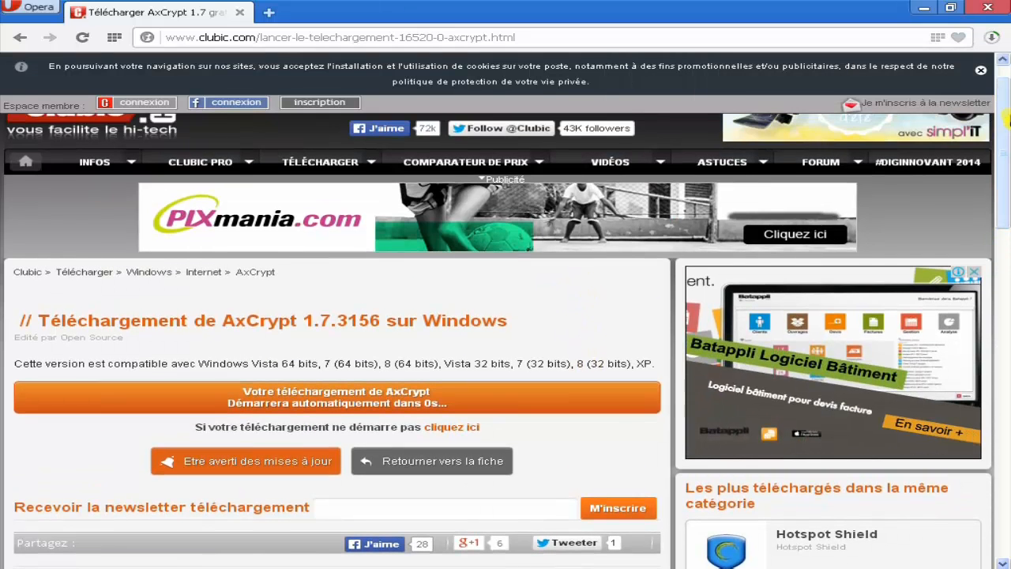
{"action": "left_click", "coordinate": [991, 37]}
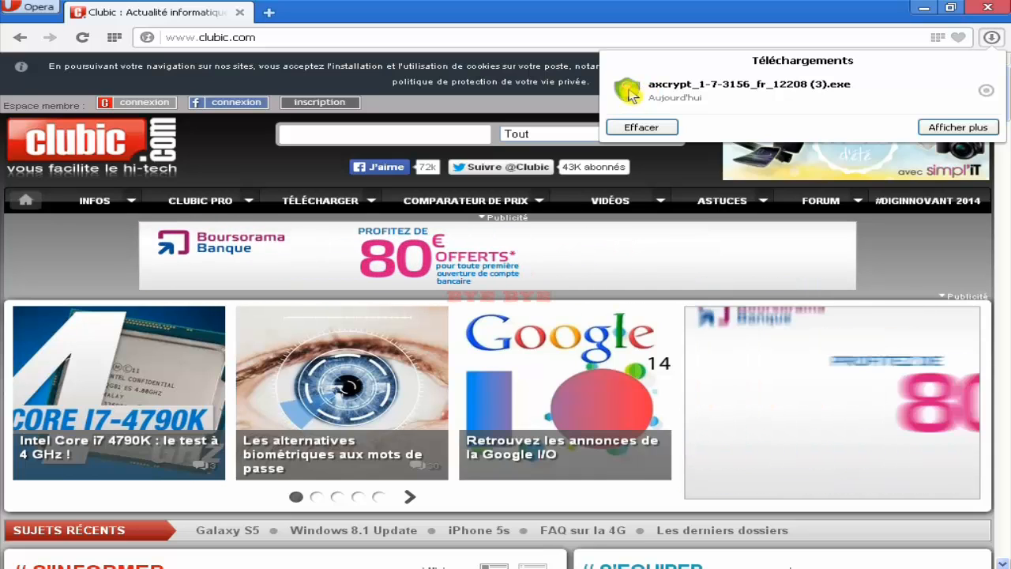
Step: Run the downloaded axcrypt_1-7-3156_fr_12208 (3).exe, allowing it past the security warning
{"action": "left_click", "coordinate": [644, 89]}
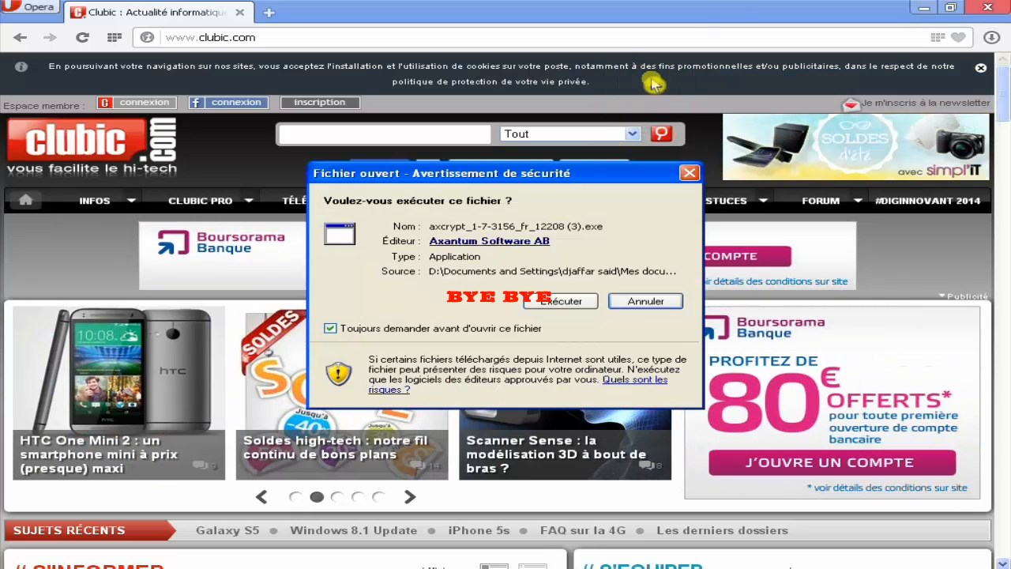
{"action": "left_click", "coordinate": [924, 8]}
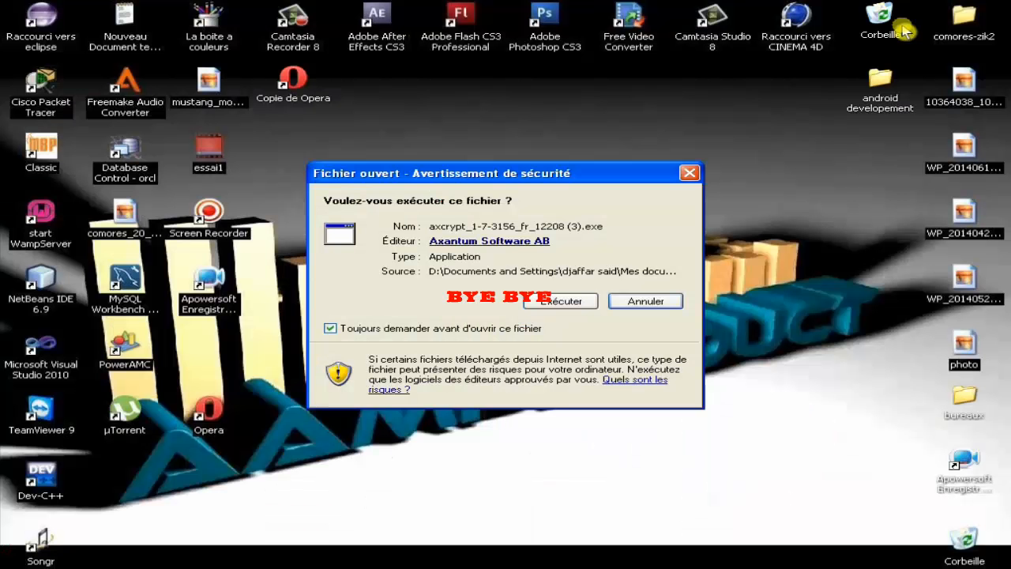
{"action": "left_click_drag", "start_coordinate": [572, 175], "coordinate": [611, 140]}
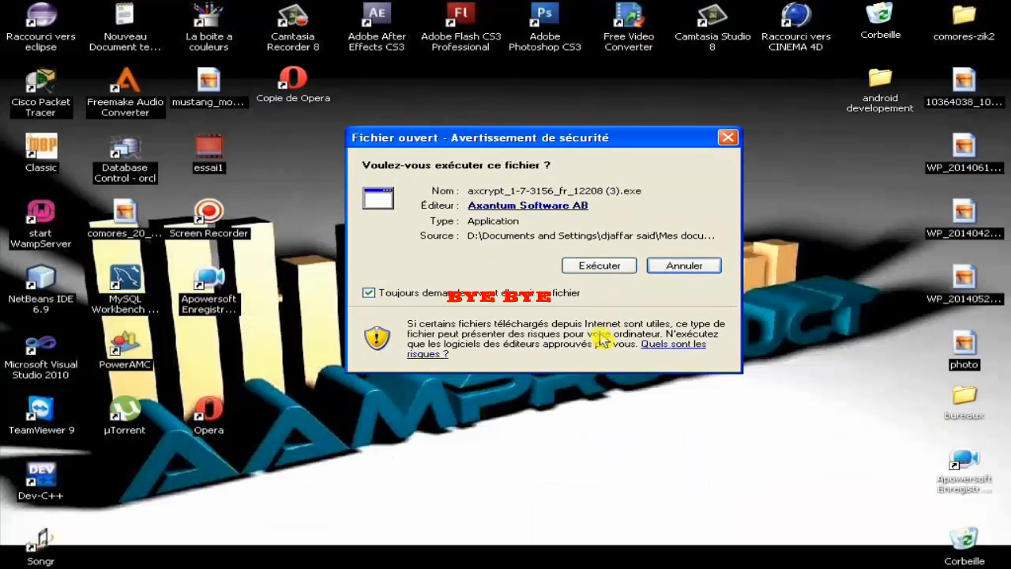
{"action": "left_click_drag", "start_coordinate": [523, 144], "coordinate": [479, 165]}
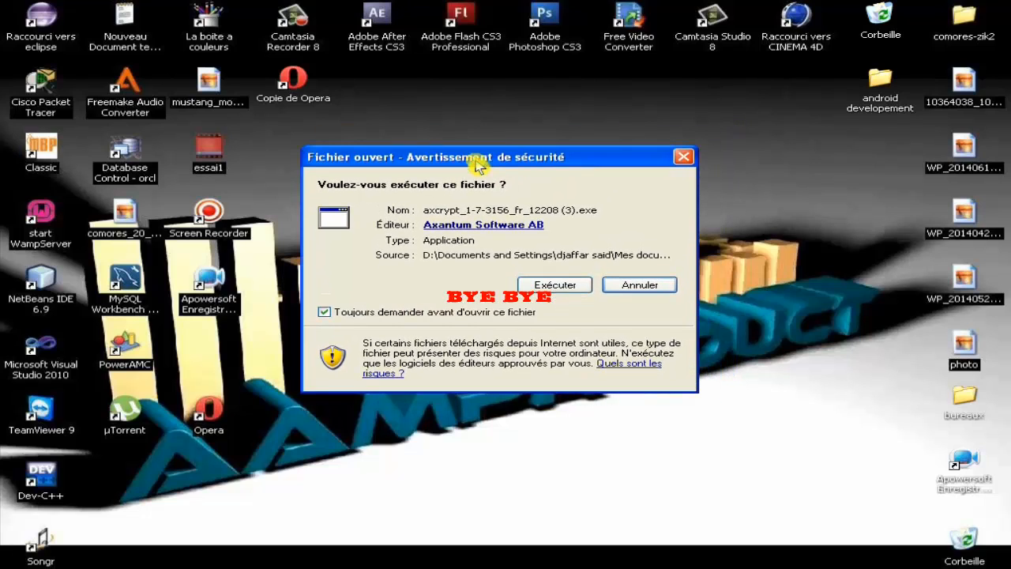
{"action": "left_click", "coordinate": [555, 286]}
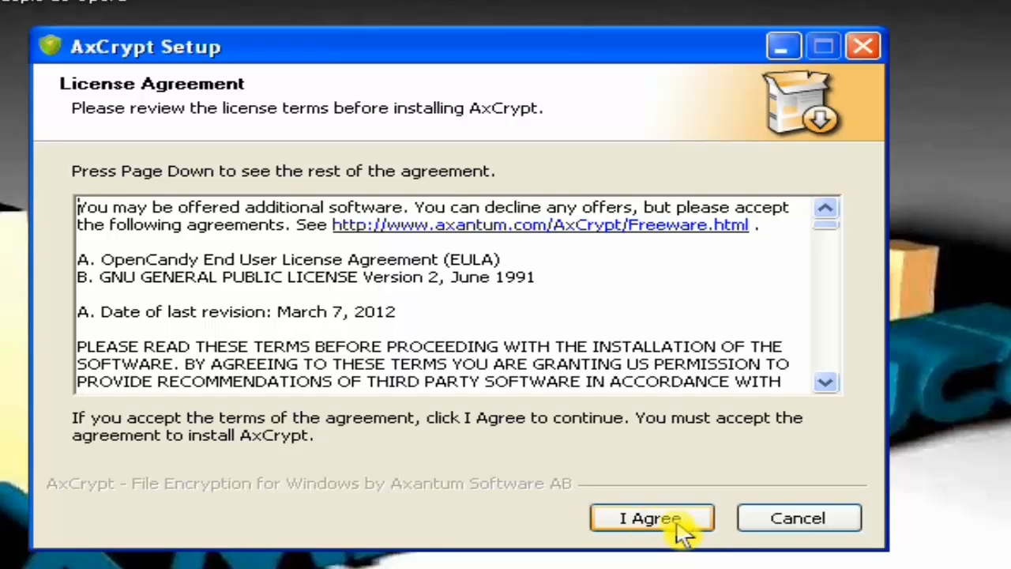
Step: Accept the license and Registry Reviver offer, install AxCrypt, skip registration and finish
{"action": "left_click", "coordinate": [678, 523]}
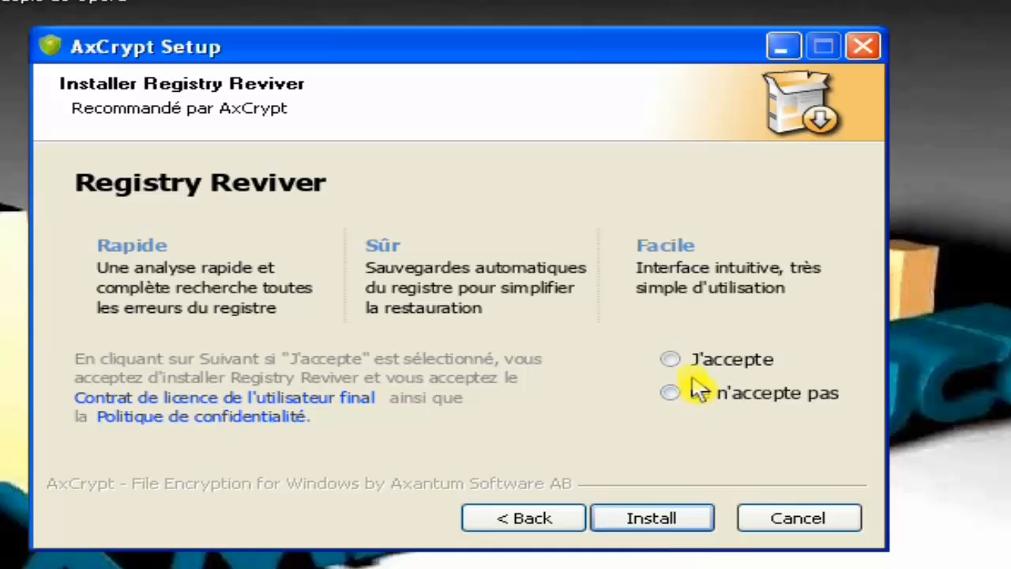
{"action": "left_click", "coordinate": [671, 359]}
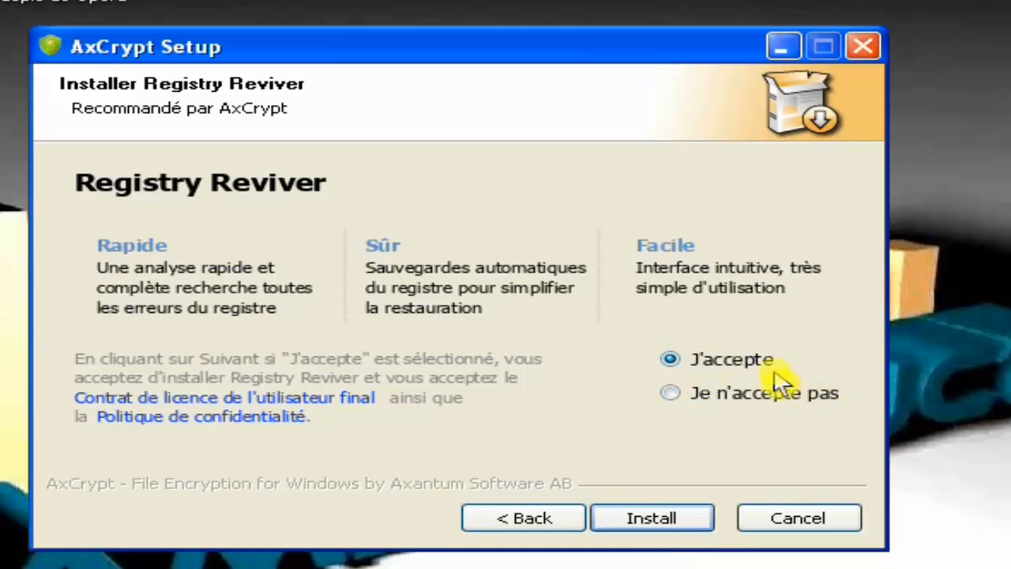
{"action": "left_click", "coordinate": [661, 534]}
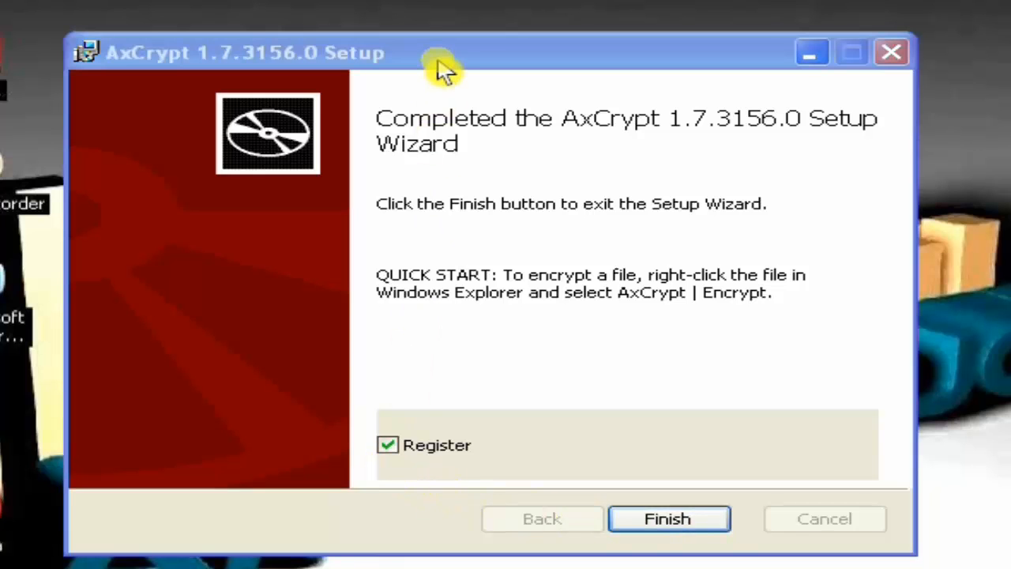
{"action": "left_click_drag", "start_coordinate": [442, 70], "coordinate": [479, 41]}
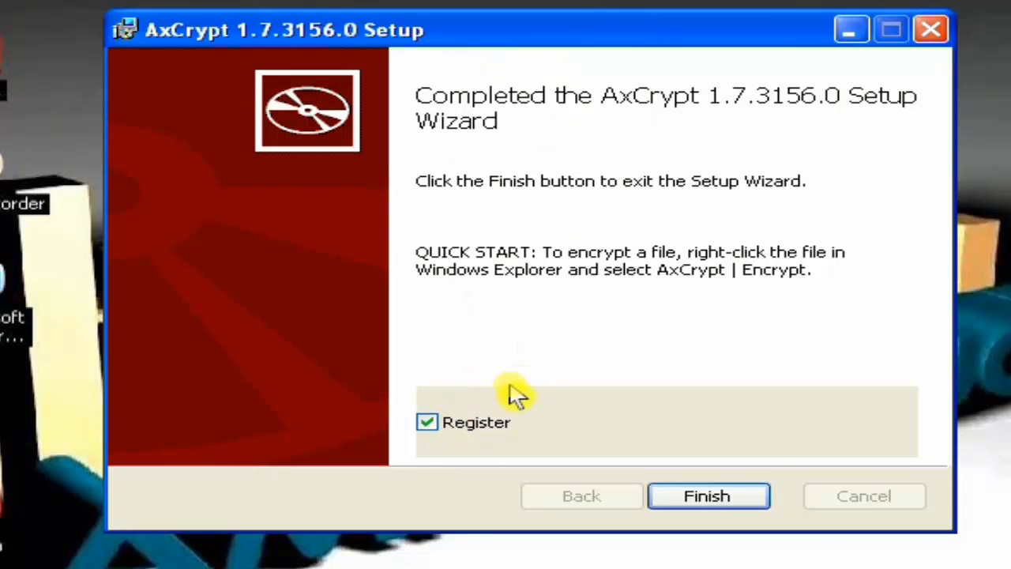
{"action": "left_click", "coordinate": [433, 426]}
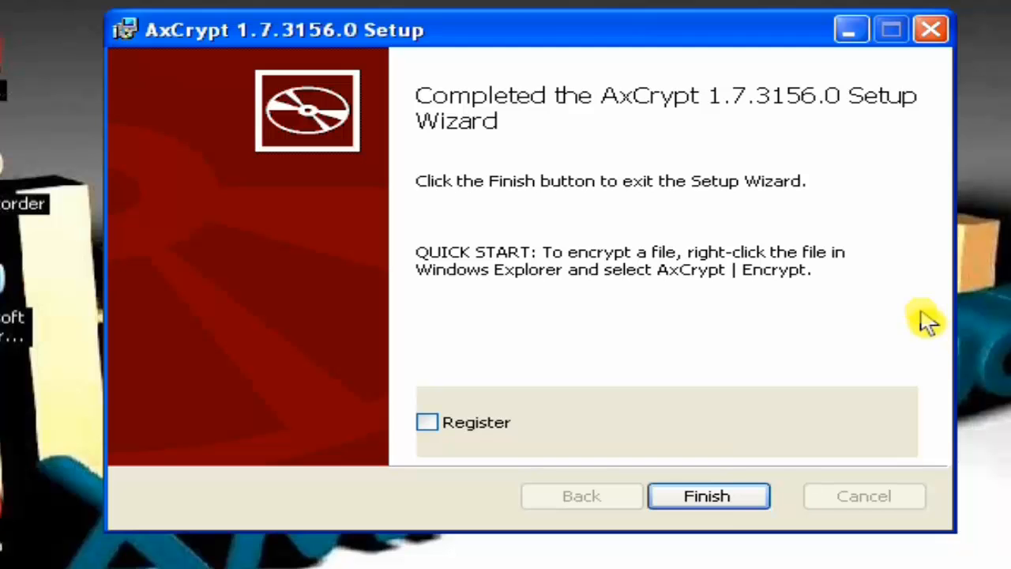
{"action": "left_click", "coordinate": [720, 504]}
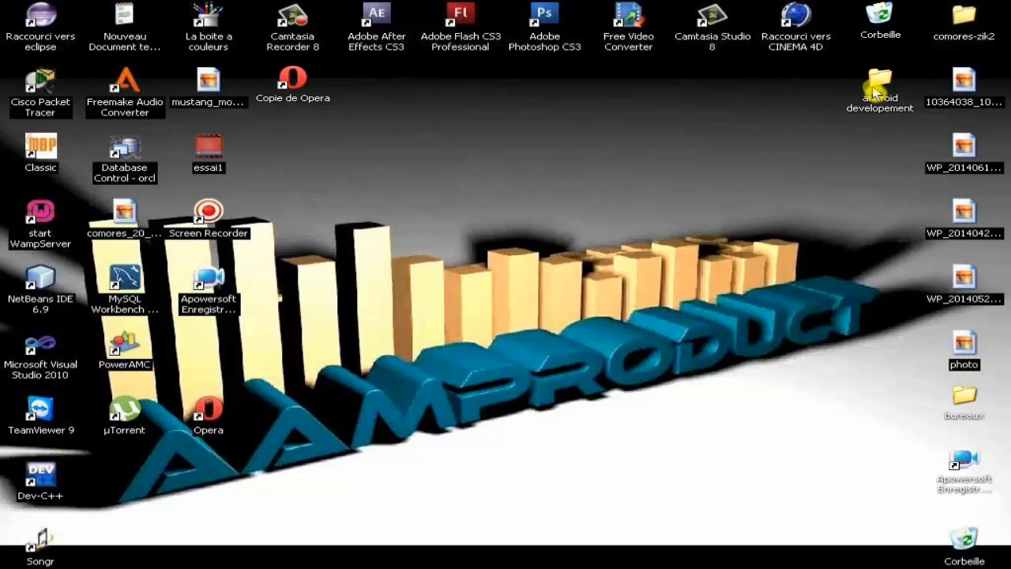
{"action": "left_click", "coordinate": [881, 85]}
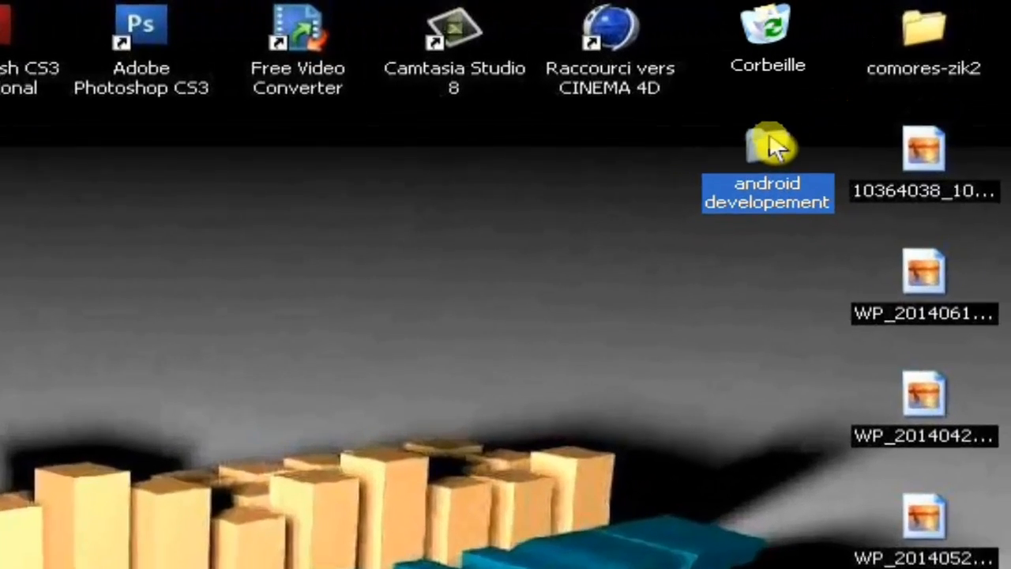
{"action": "right_click", "coordinate": [771, 141]}
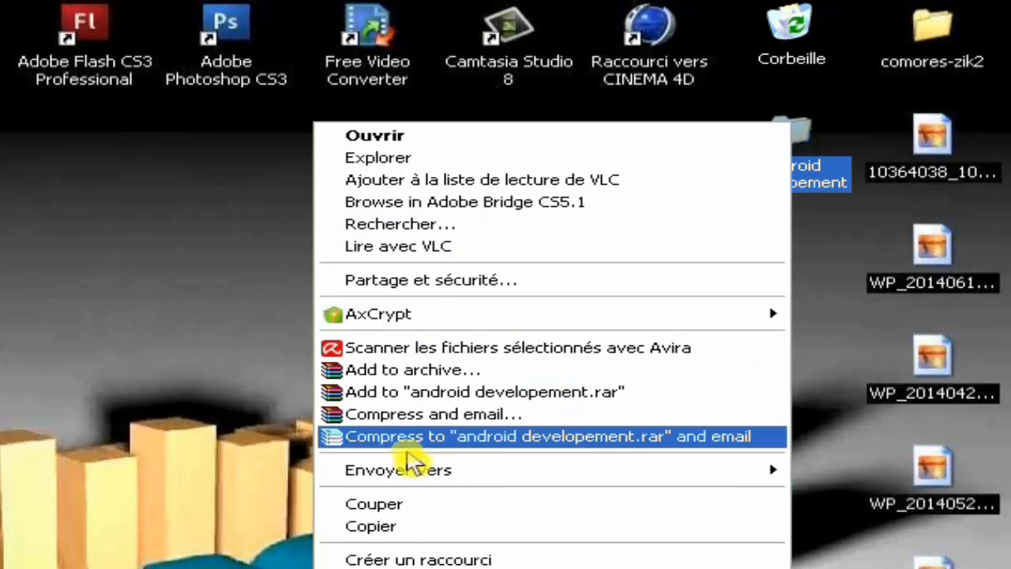
{"action": "left_click", "coordinate": [235, 318]}
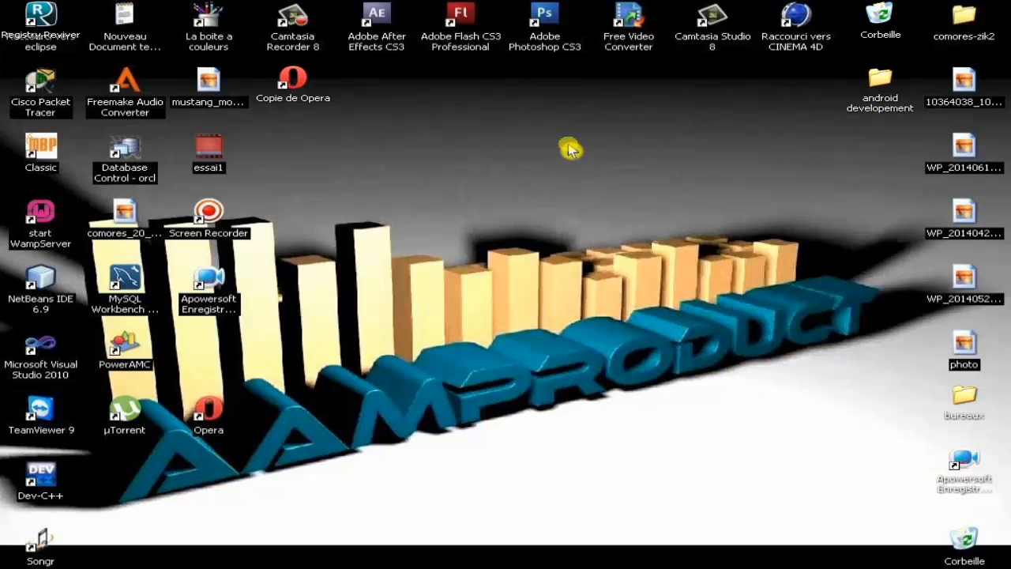
Step: Select and open the android developement folder on the desktop
{"action": "right_click", "coordinate": [629, 123]}
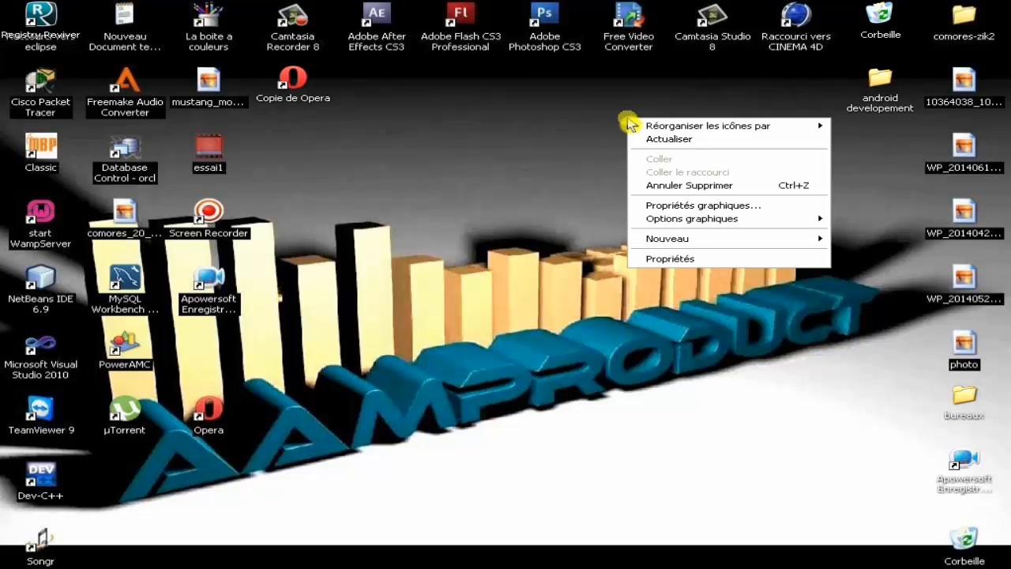
{"action": "left_click", "coordinate": [697, 105]}
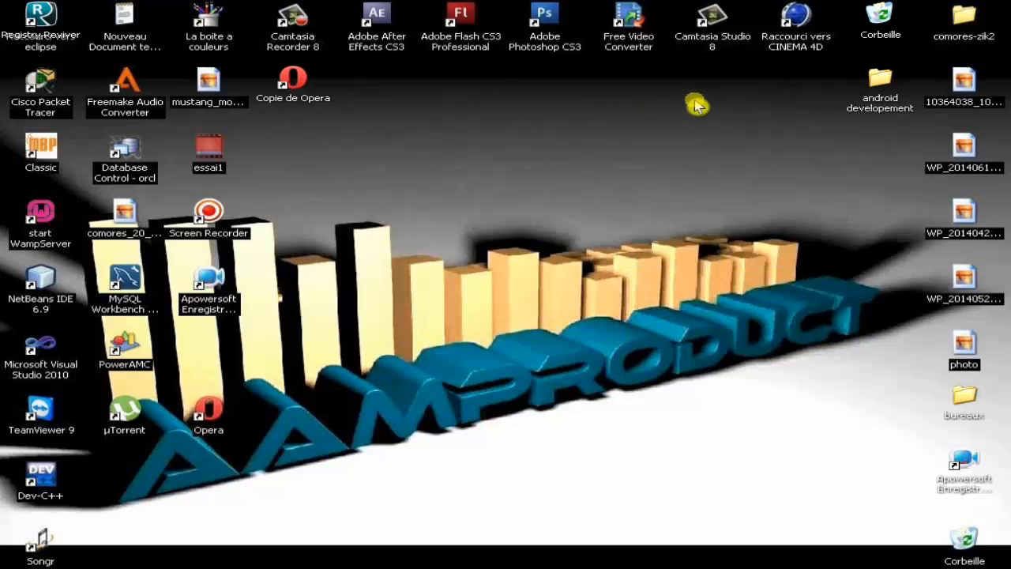
{"action": "left_click", "coordinate": [882, 85]}
{"action": "double_click", "coordinate": [881, 83]}
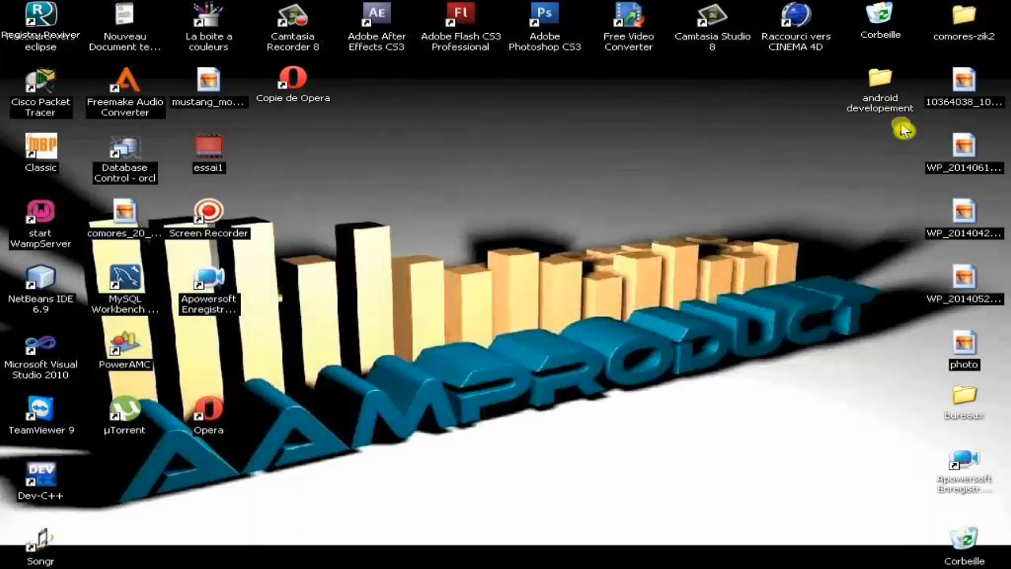
Step: Create a new Word document on the desktop named aamproduct
{"action": "right_click", "coordinate": [690, 126]}
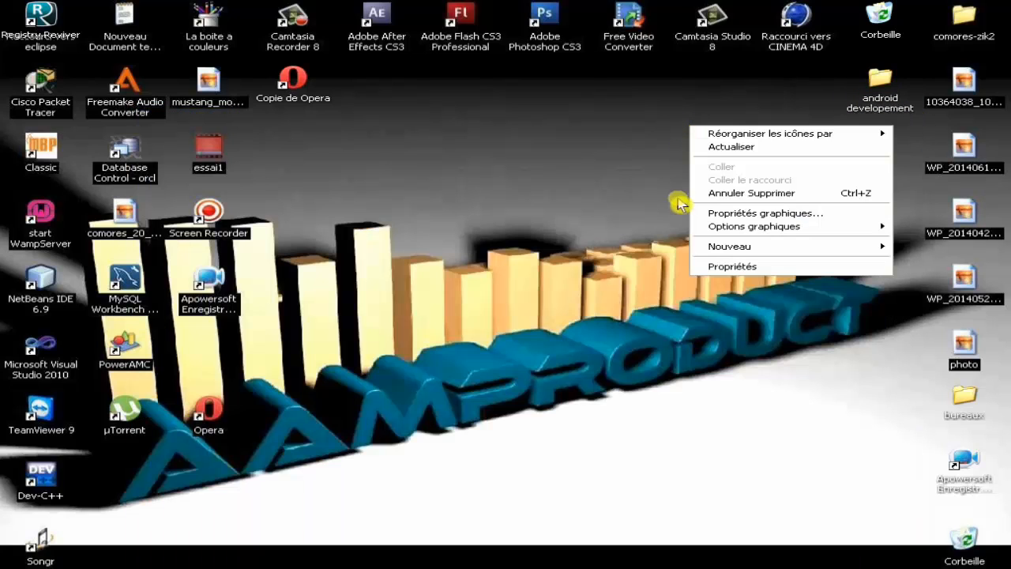
{"action": "mouse_move", "coordinate": [719, 248]}
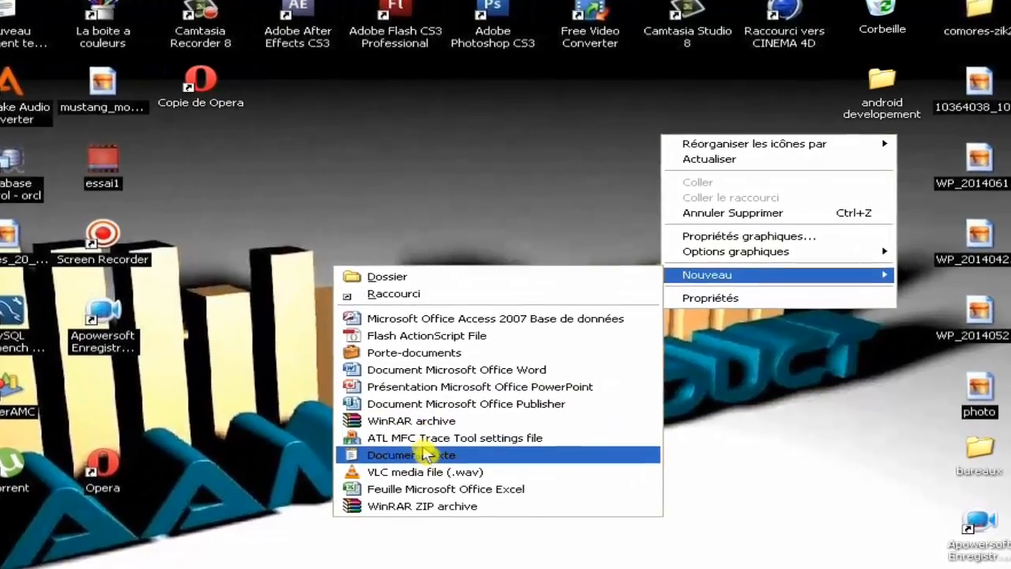
{"action": "left_click", "coordinate": [411, 393]}
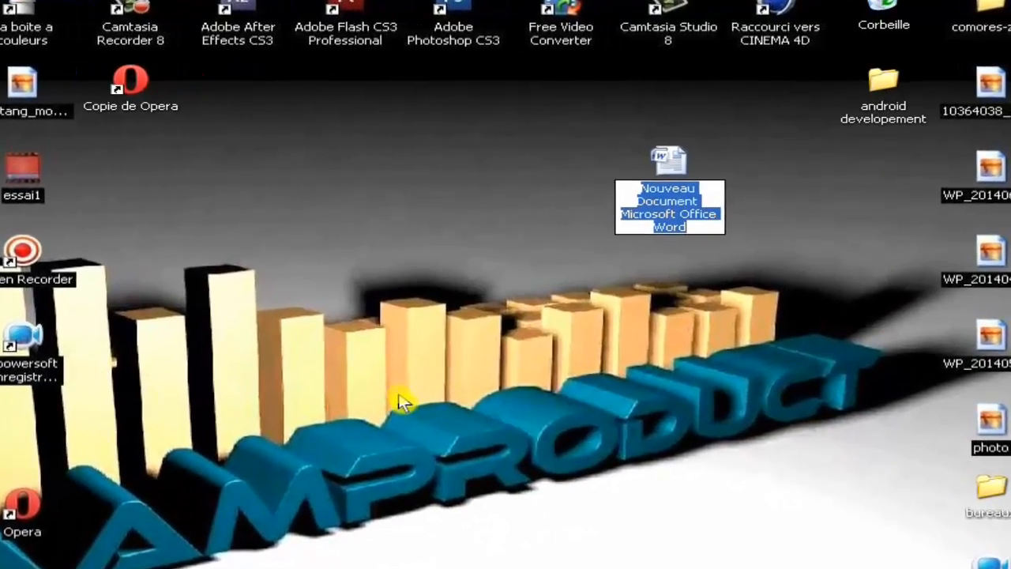
{"action": "type", "text": "aampr"}
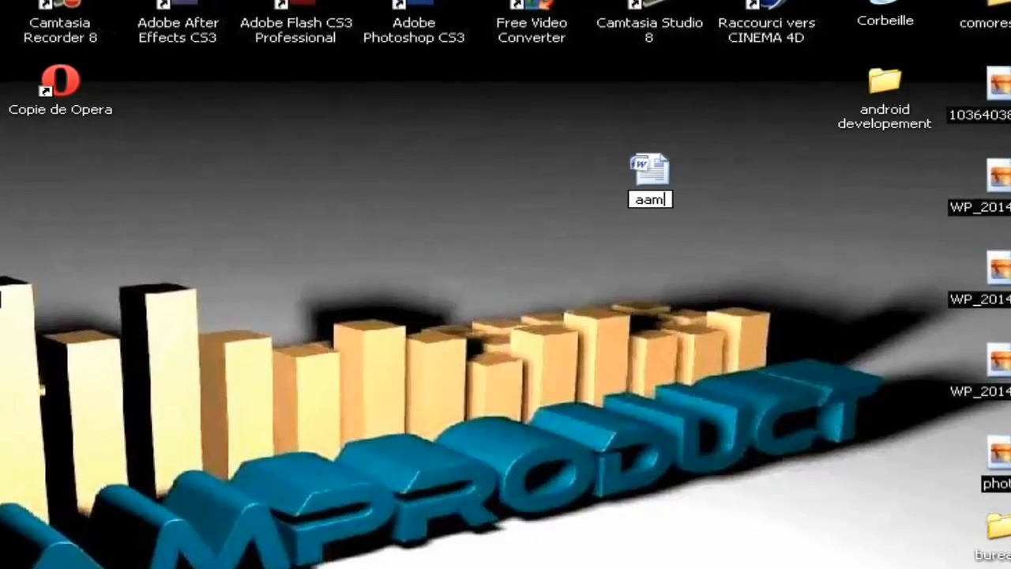
{"action": "type", "text": "od"}
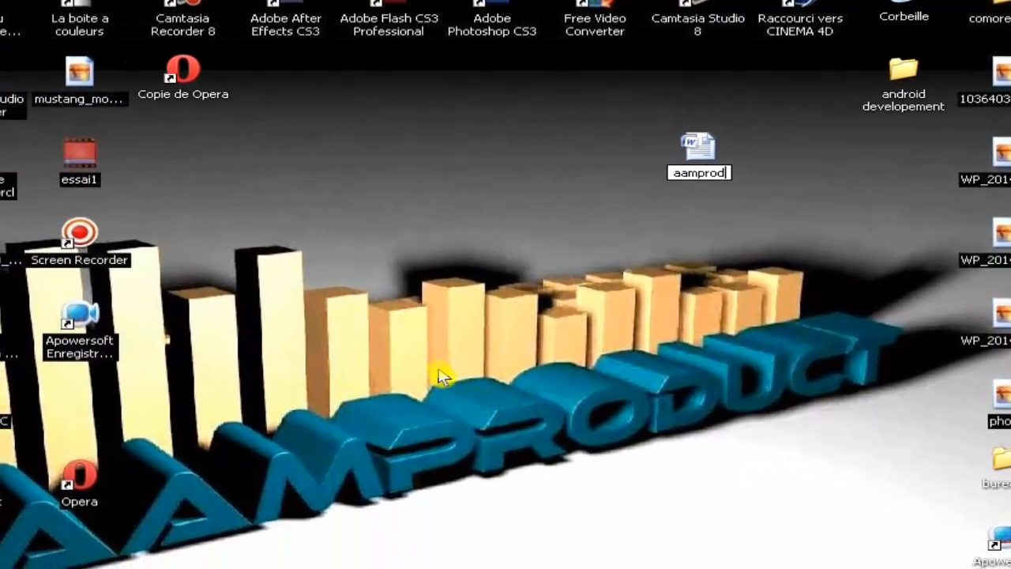
{"action": "type", "text": "uct"}
{"action": "key", "text": "Return"}
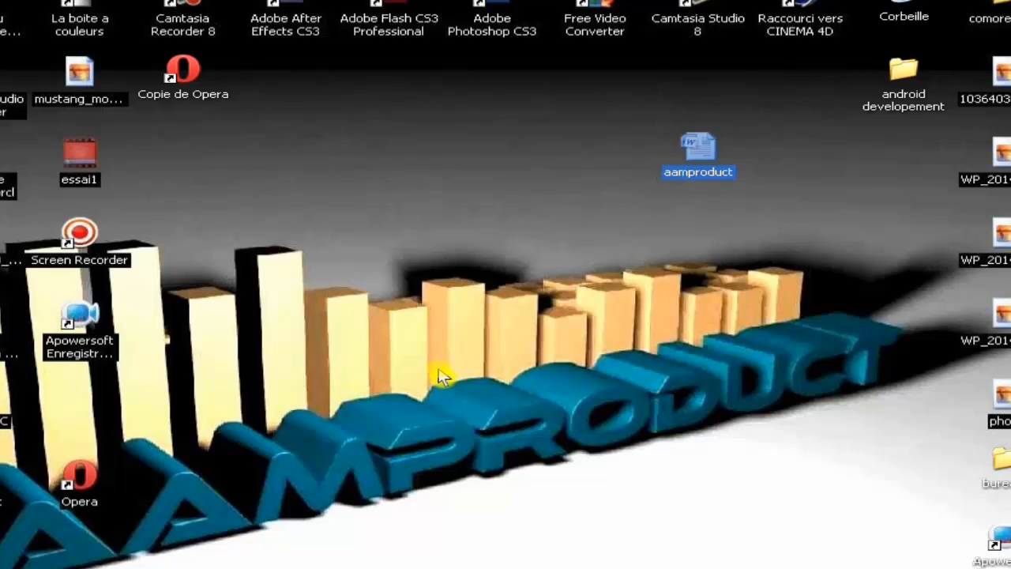
Step: Move the aamproduct document to just below the android developement folder
{"action": "left_click", "coordinate": [704, 210]}
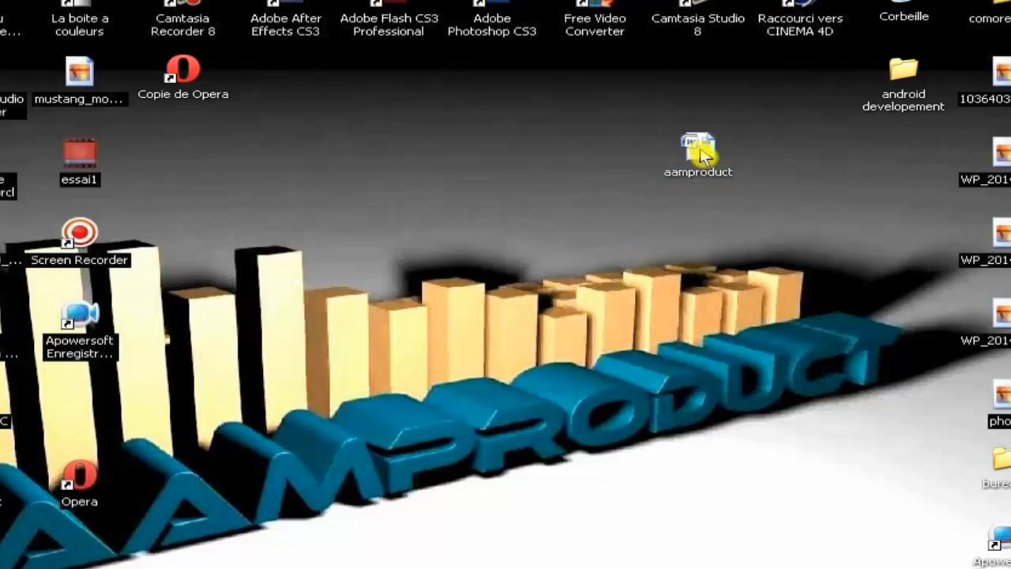
{"action": "left_click_drag", "start_coordinate": [701, 150], "coordinate": [756, 110]}
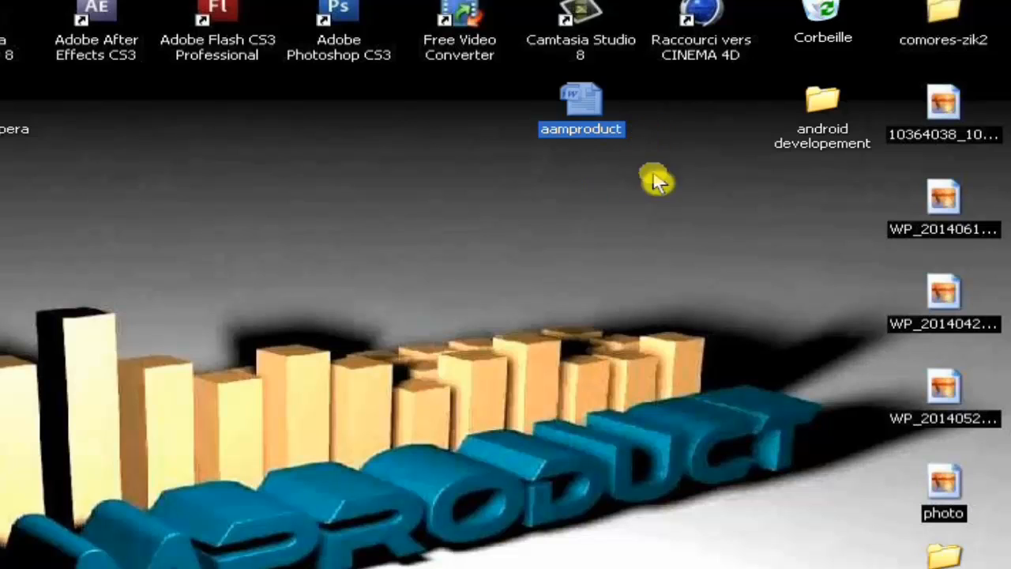
{"action": "left_click", "coordinate": [594, 197]}
{"action": "left_click", "coordinate": [591, 101]}
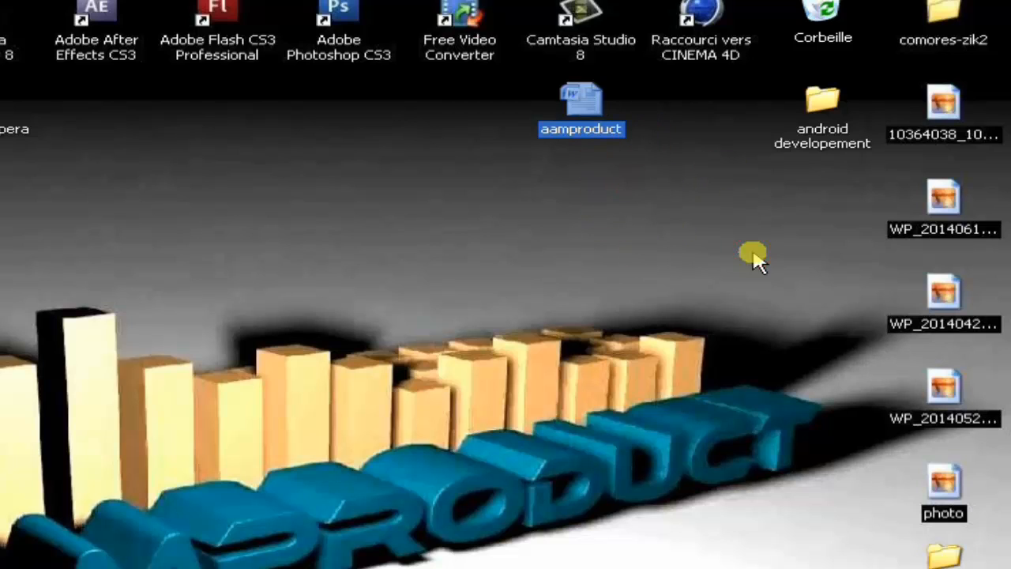
{"action": "left_click_drag", "start_coordinate": [844, 194], "coordinate": [844, 196]}
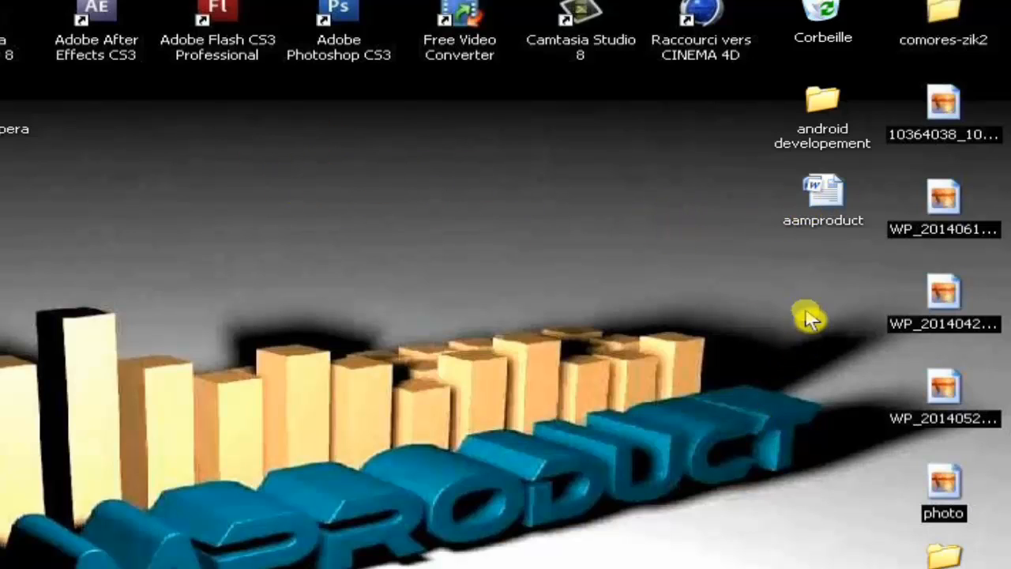
Step: Encrypt aamproduct with AxCrypt > Crypter, entering and confirming the key
{"action": "left_click", "coordinate": [830, 196]}
{"action": "right_click", "coordinate": [826, 191]}
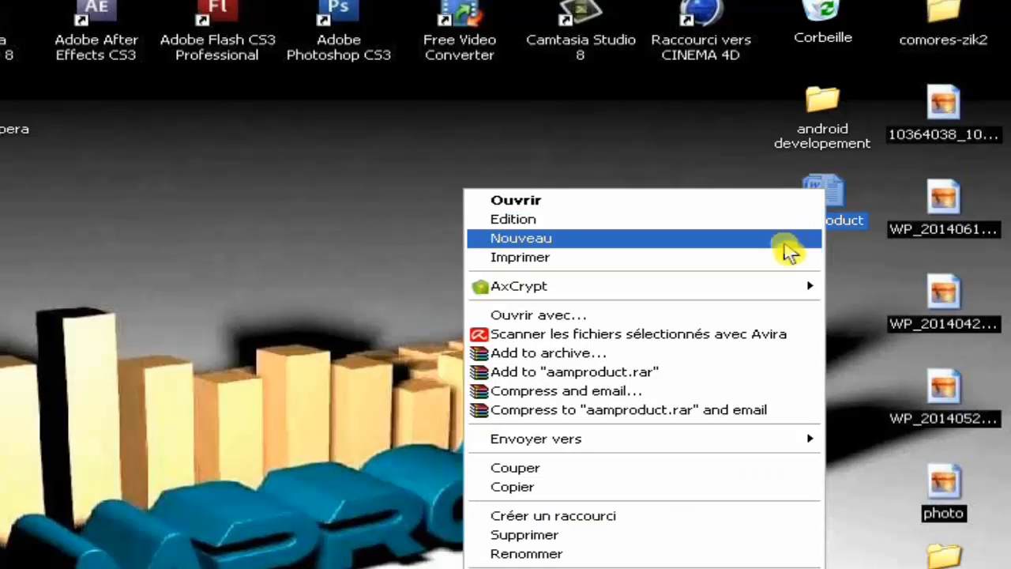
{"action": "mouse_move", "coordinate": [732, 295]}
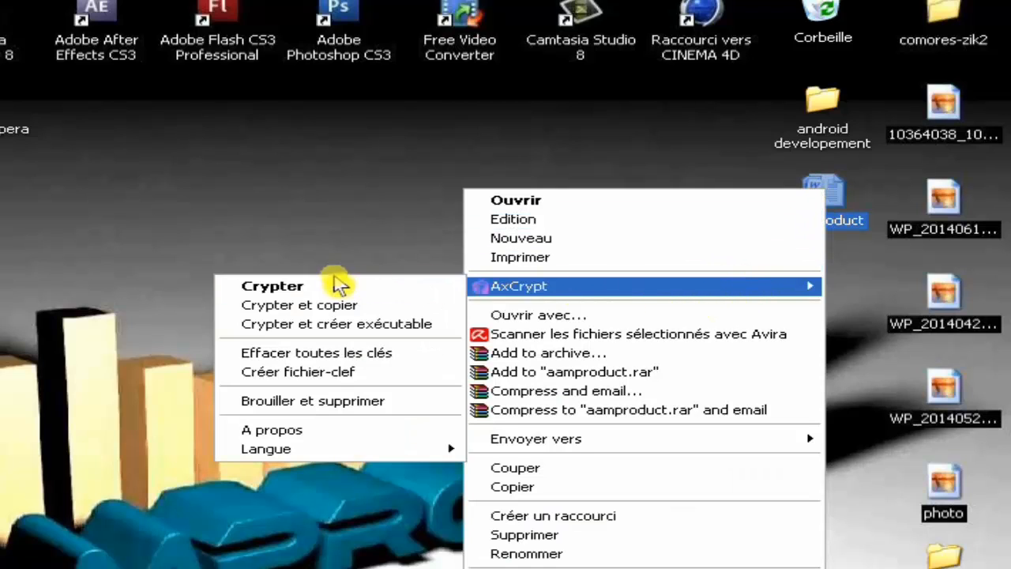
{"action": "left_click", "coordinate": [315, 289]}
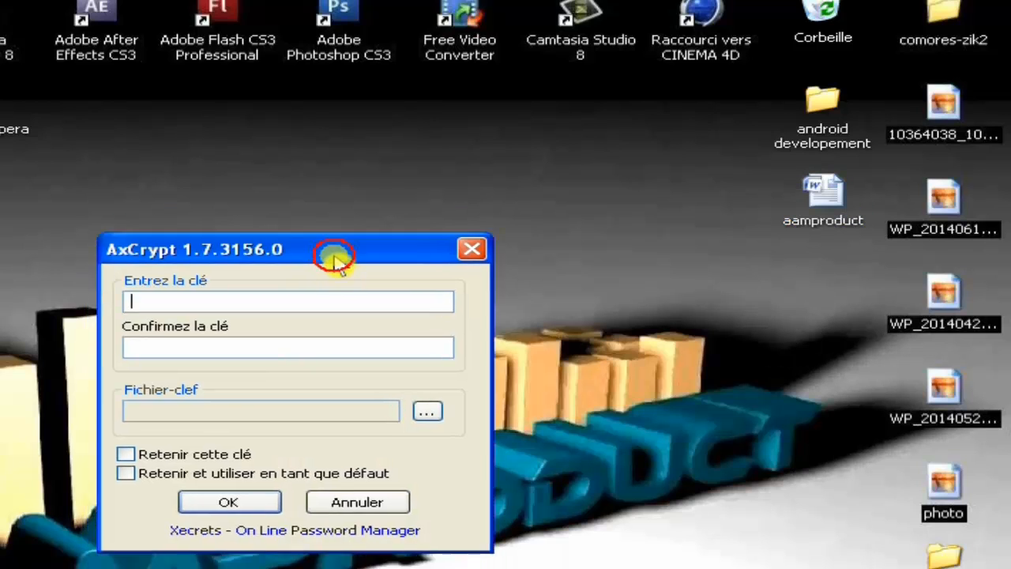
{"action": "left_click", "coordinate": [222, 274]}
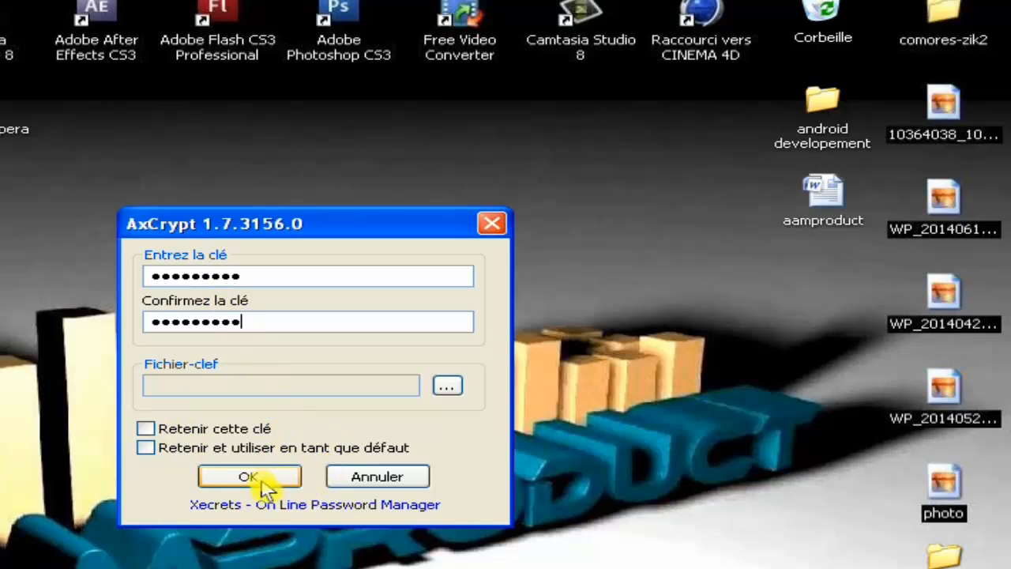
{"action": "left_click", "coordinate": [260, 480]}
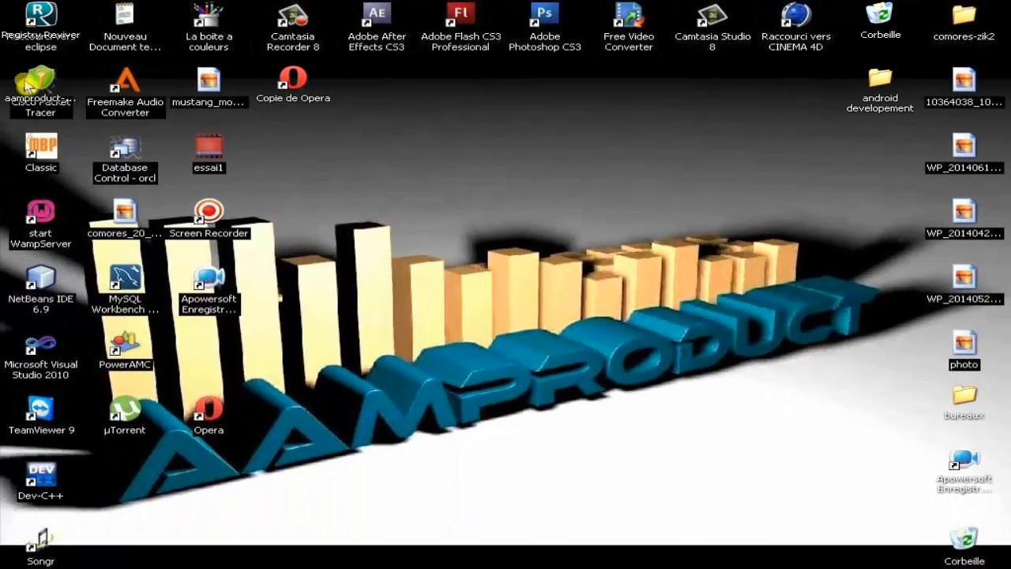
Step: Move aamproduct-docx beside android developement, then open it by entering its key
{"action": "left_click", "coordinate": [26, 85]}
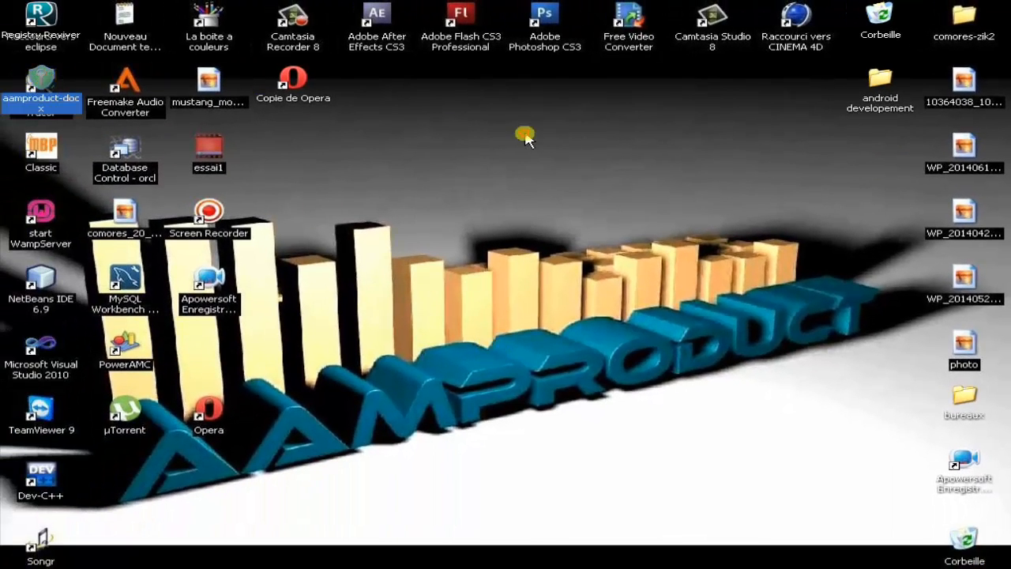
{"action": "left_click_drag", "start_coordinate": [774, 85], "coordinate": [781, 88]}
{"action": "left_click", "coordinate": [783, 138]}
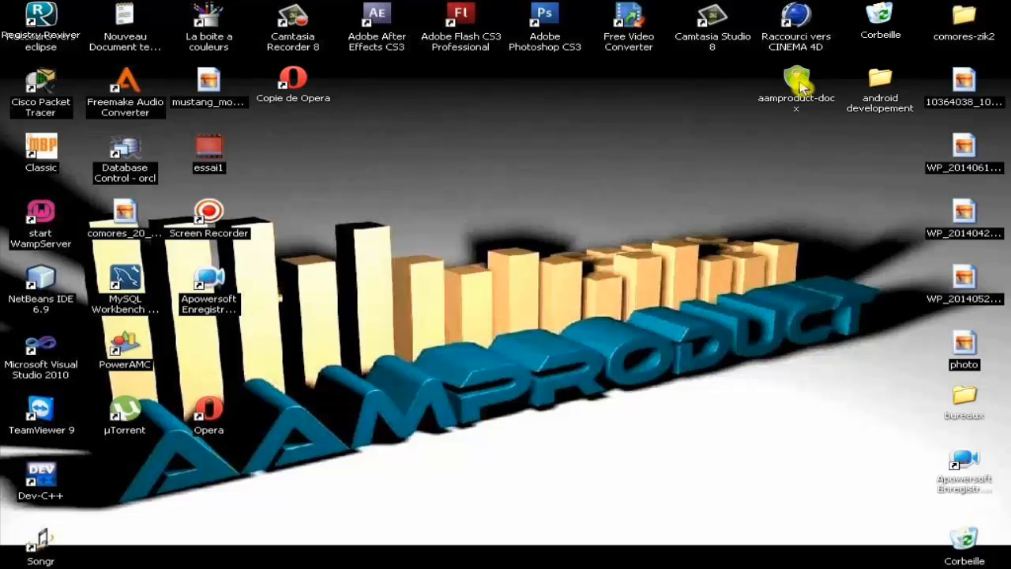
{"action": "double_click", "coordinate": [798, 83]}
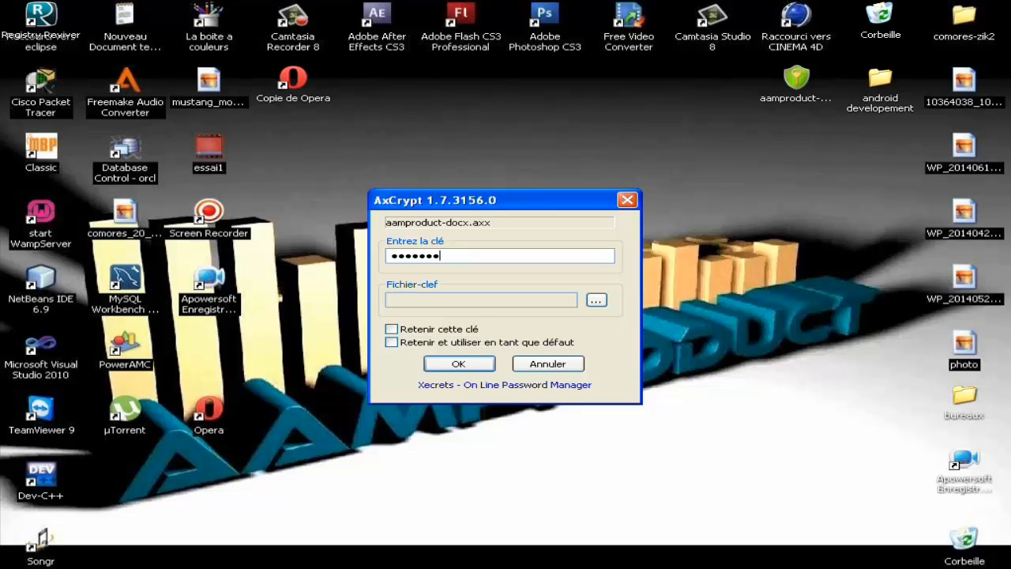
{"action": "left_click", "coordinate": [454, 363]}
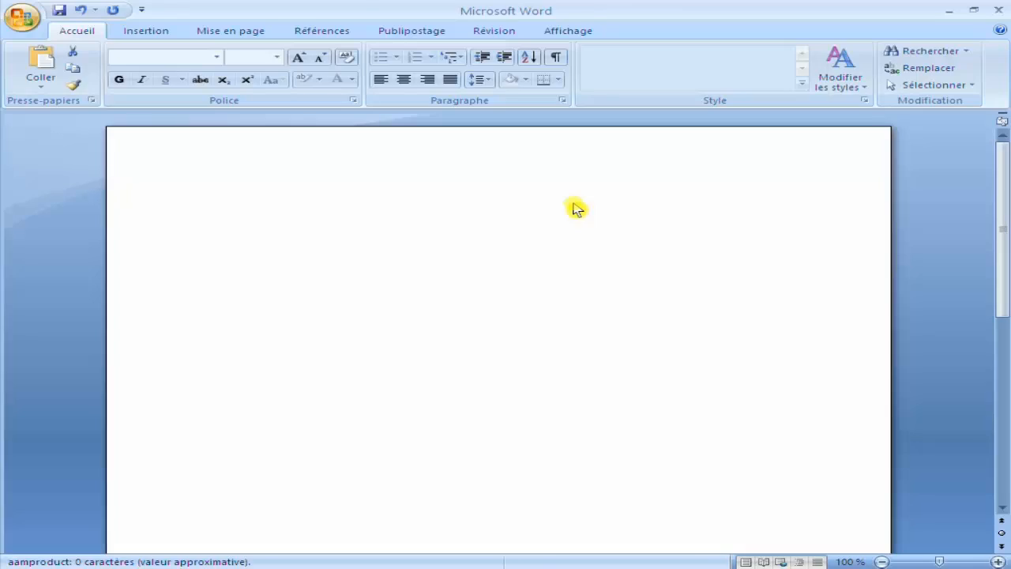
Step: Close Word and reposition aamproduct-docx to the left of android developement
{"action": "left_click", "coordinate": [999, 10]}
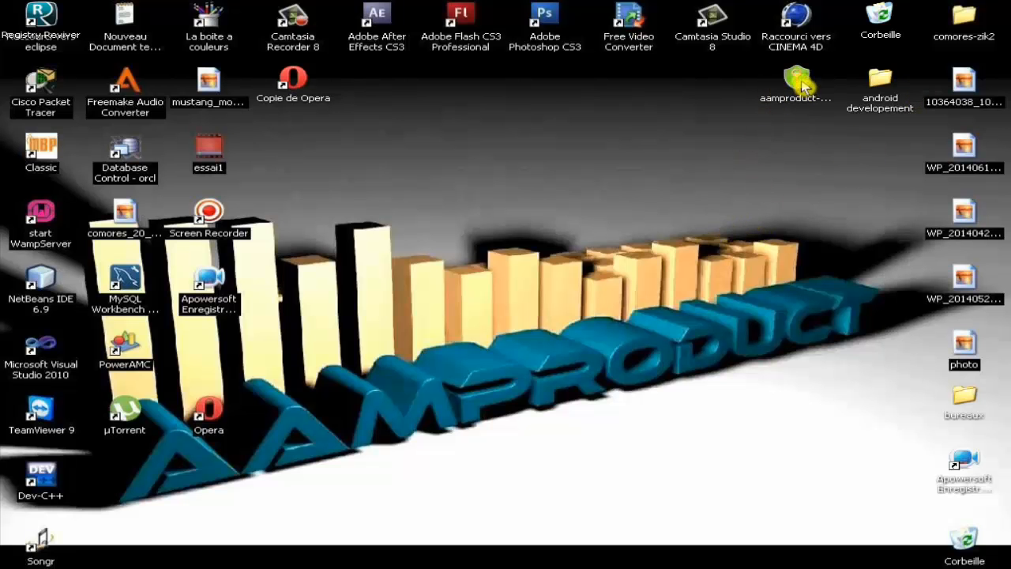
{"action": "left_click_drag", "start_coordinate": [873, 138], "coordinate": [873, 139]}
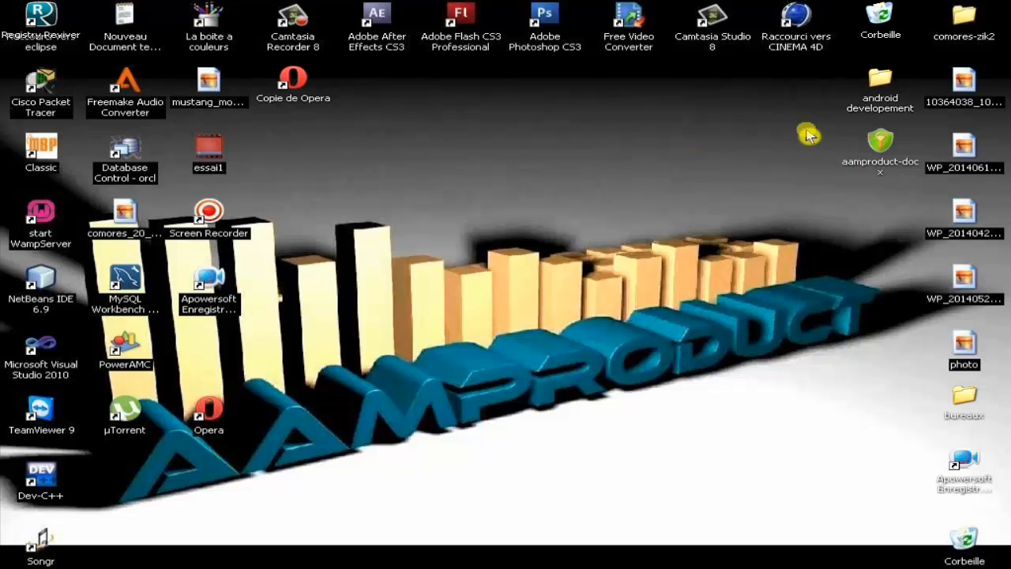
{"action": "left_click_drag", "start_coordinate": [874, 136], "coordinate": [797, 88]}
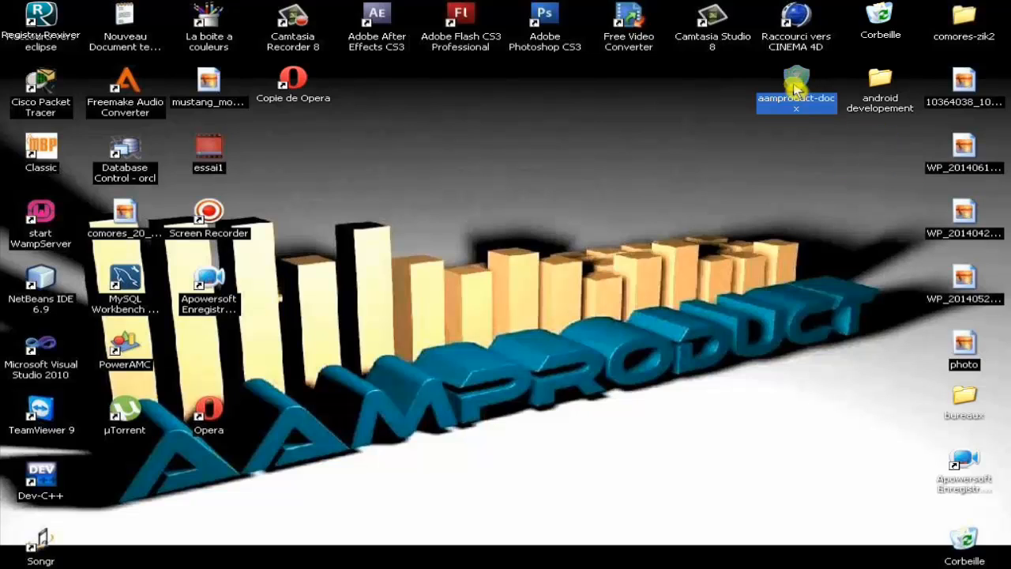
{"action": "left_click", "coordinate": [792, 162]}
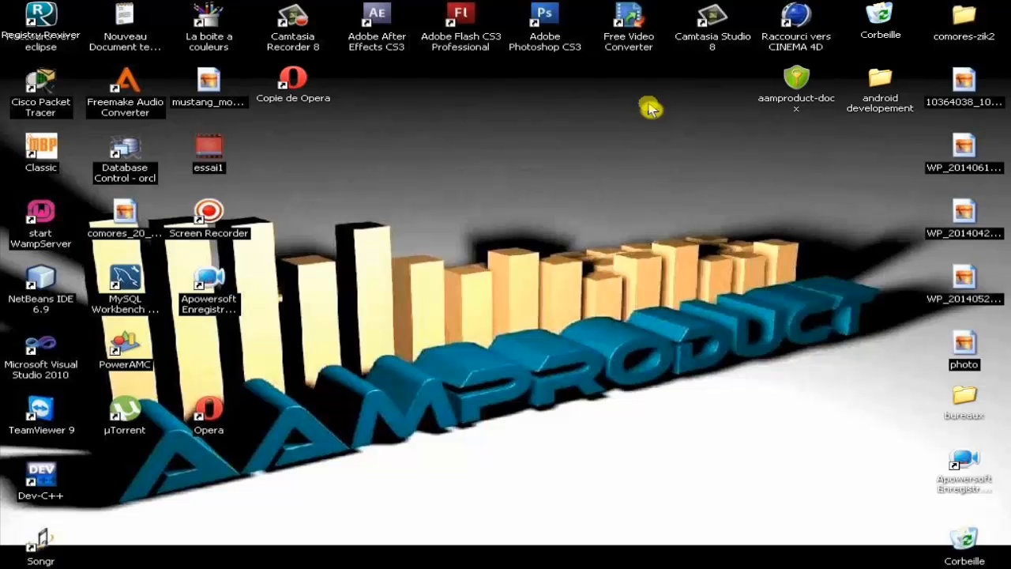
Step: Create a new desktop folder named aamproduct
{"action": "right_click", "coordinate": [793, 146]}
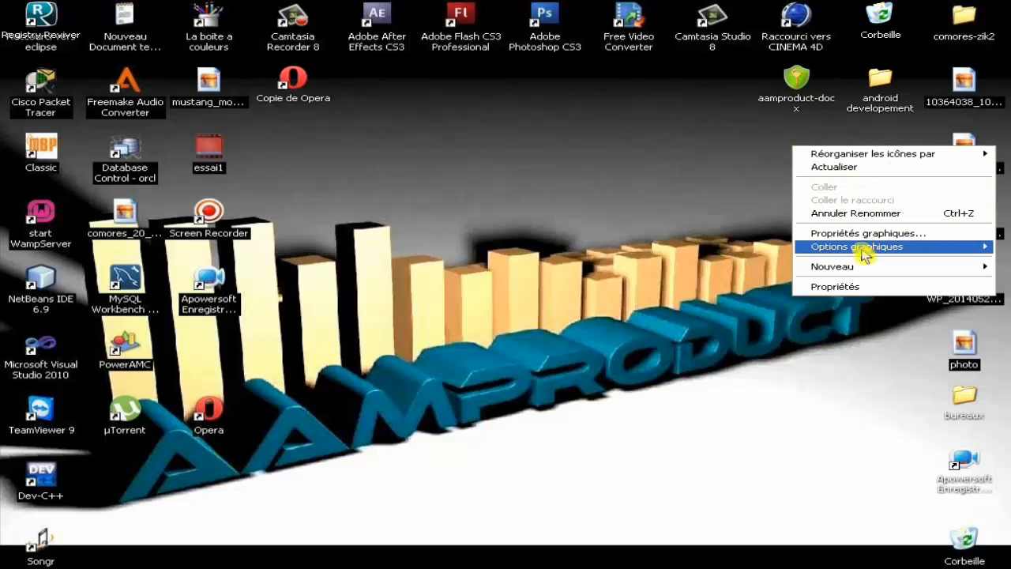
{"action": "mouse_move", "coordinate": [860, 270]}
{"action": "left_click", "coordinate": [755, 269]}
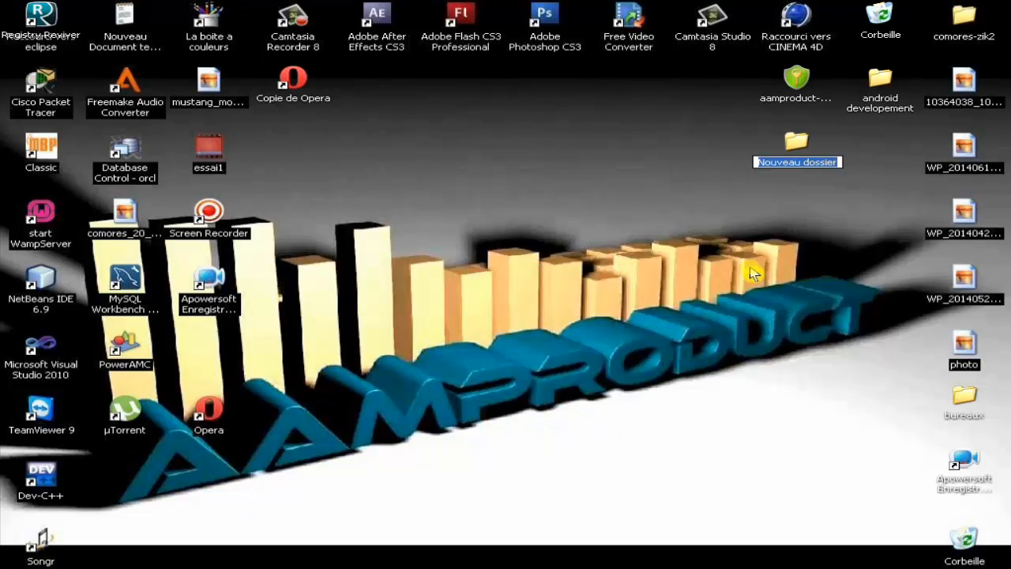
{"action": "type", "text": "aamproduct"}
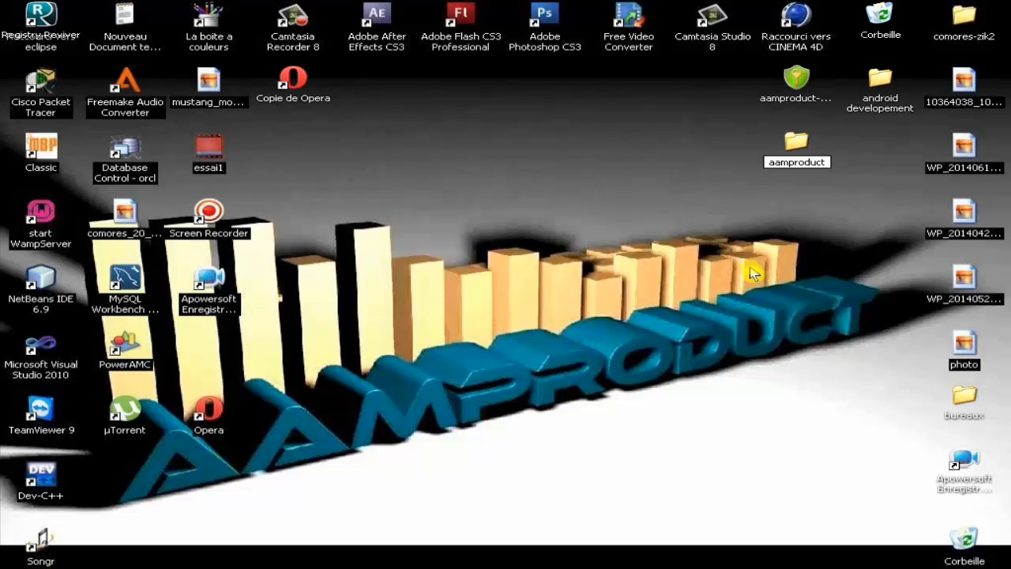
{"action": "key", "text": "Return"}
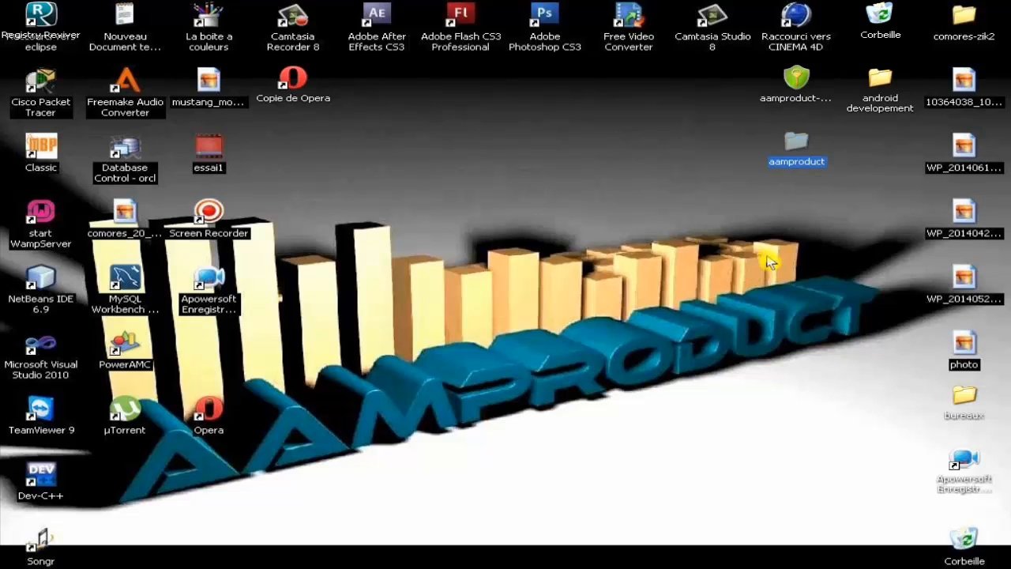
Step: Create an aamproduct text document and drag it into the aamproduct folder
{"action": "right_click", "coordinate": [520, 142]}
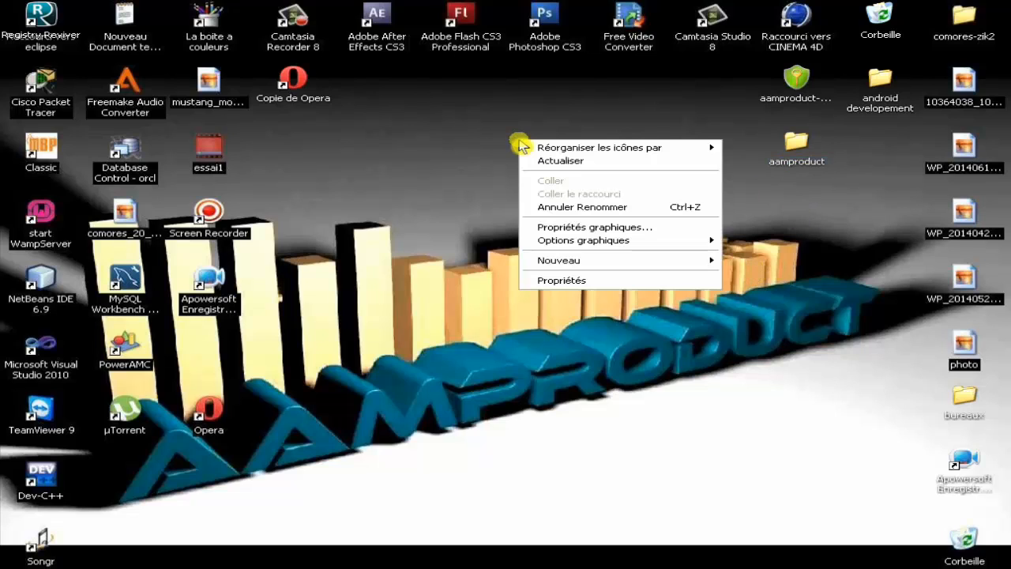
{"action": "mouse_move", "coordinate": [620, 268]}
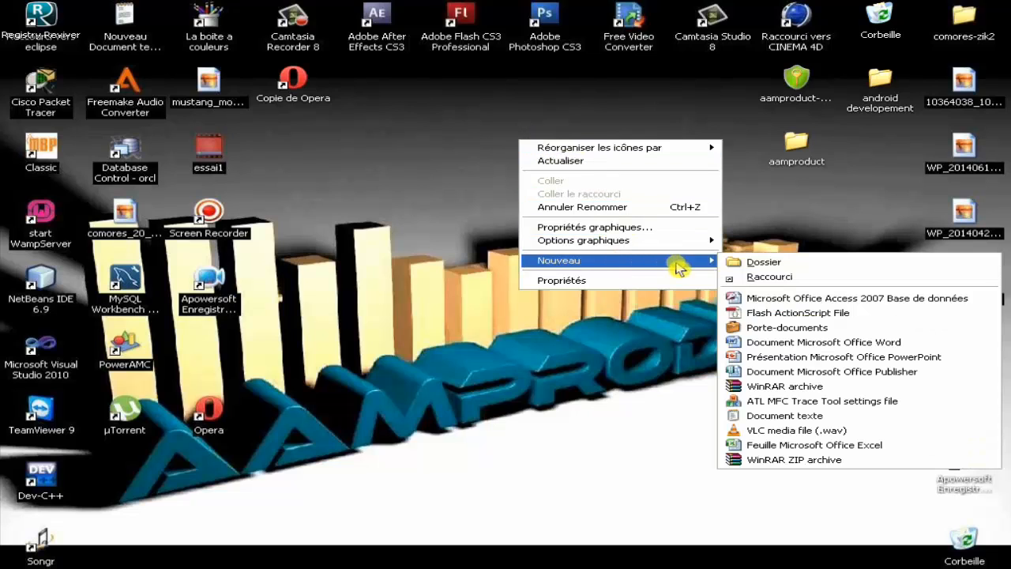
{"action": "left_click", "coordinate": [810, 423]}
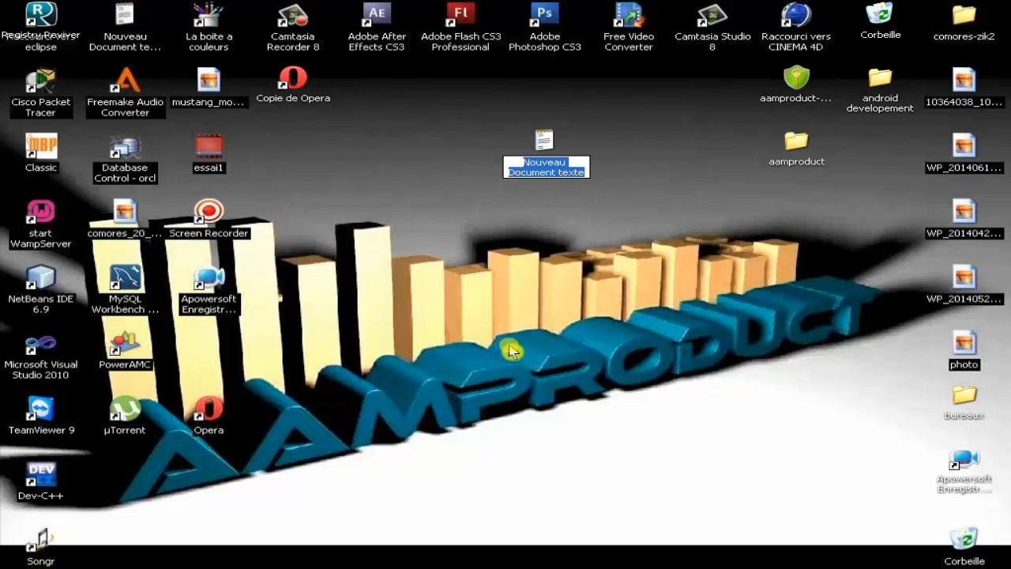
{"action": "type", "text": "aamproduct"}
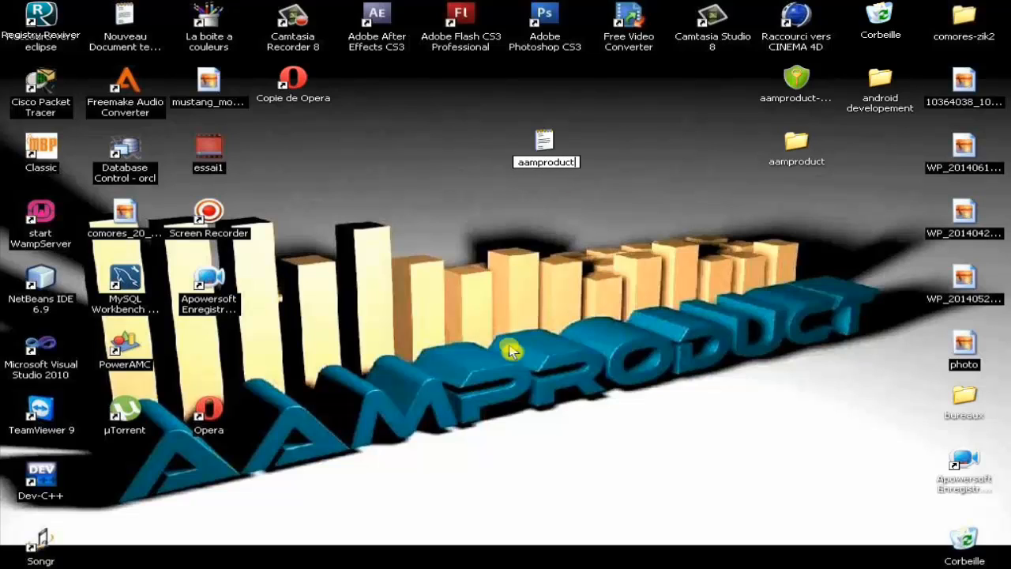
{"action": "key", "text": "Return"}
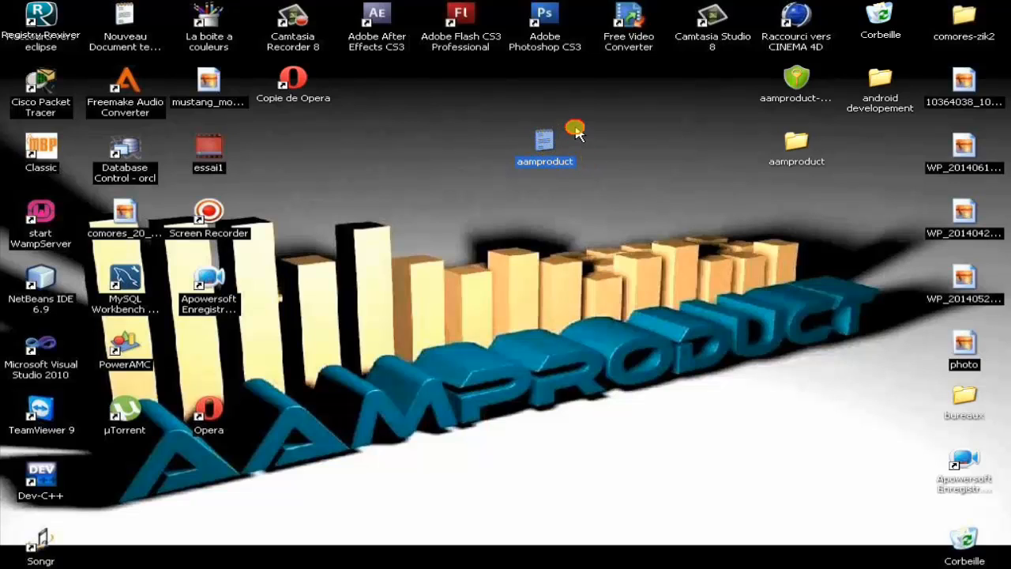
{"action": "left_click_drag", "start_coordinate": [576, 135], "coordinate": [797, 150]}
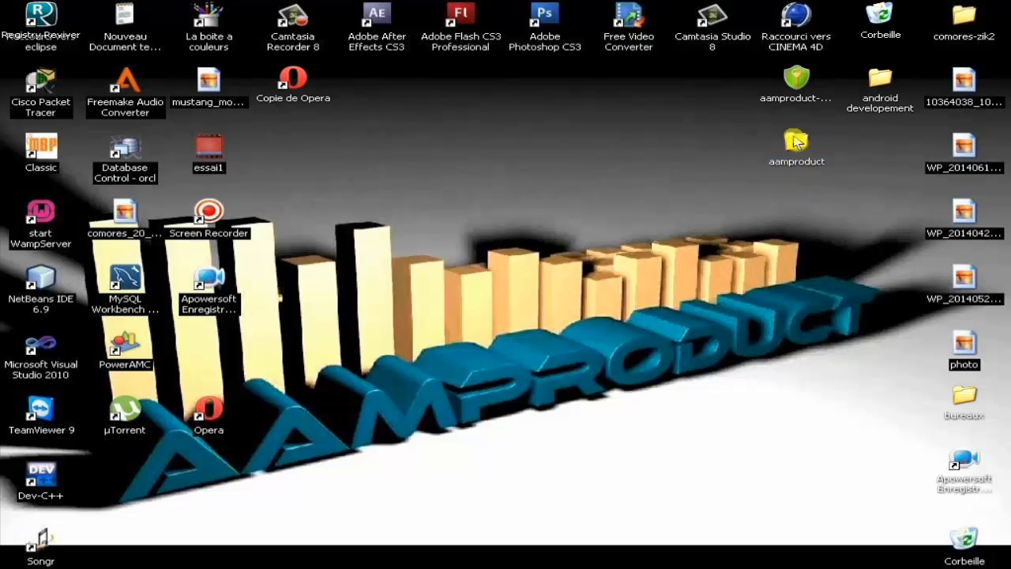
Step: Run AxCrypt's Créer fichier-clef on the aamproduct folder and accept the warning
{"action": "right_click", "coordinate": [796, 146]}
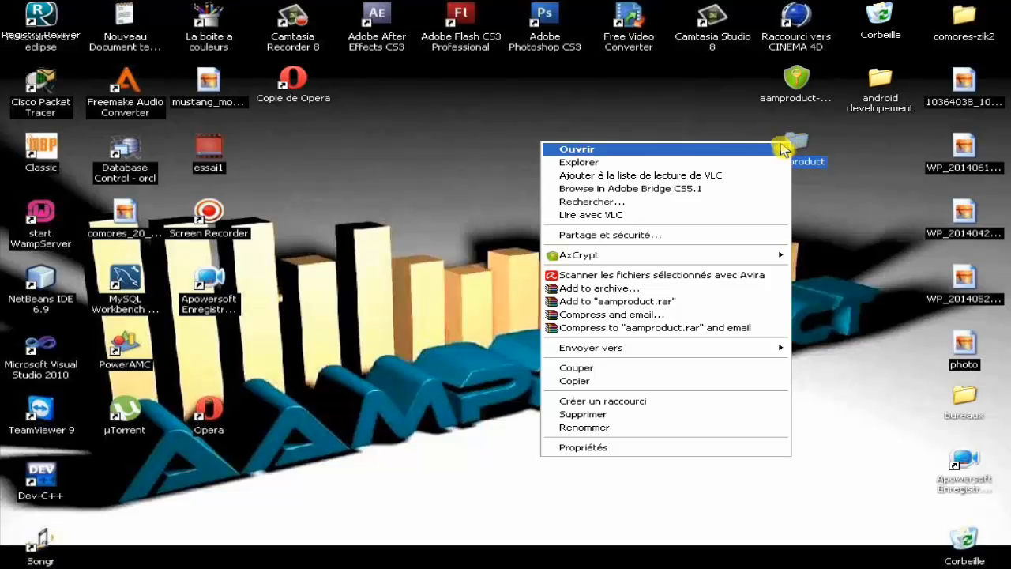
{"action": "mouse_move", "coordinate": [686, 259]}
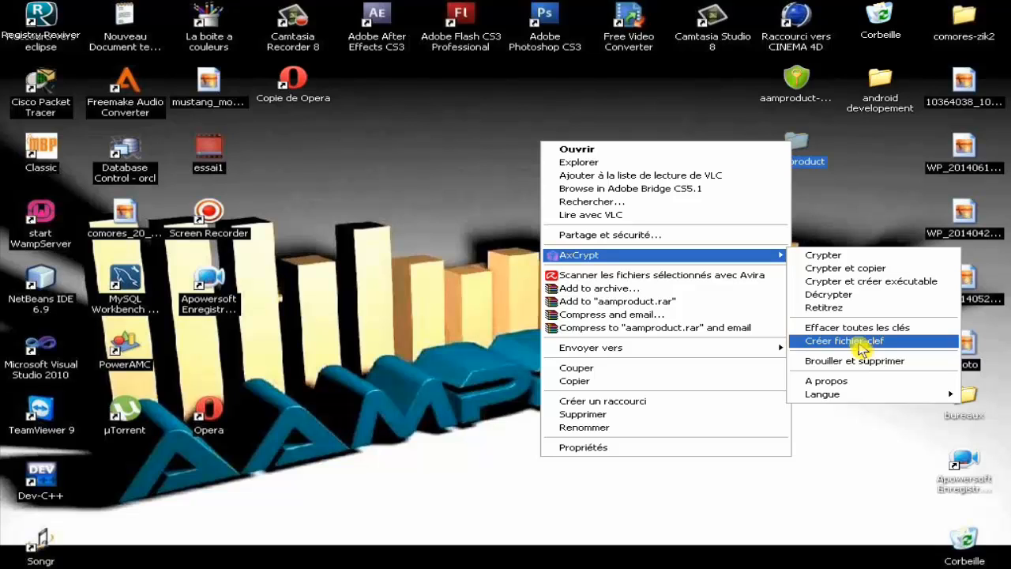
{"action": "left_click", "coordinate": [858, 341]}
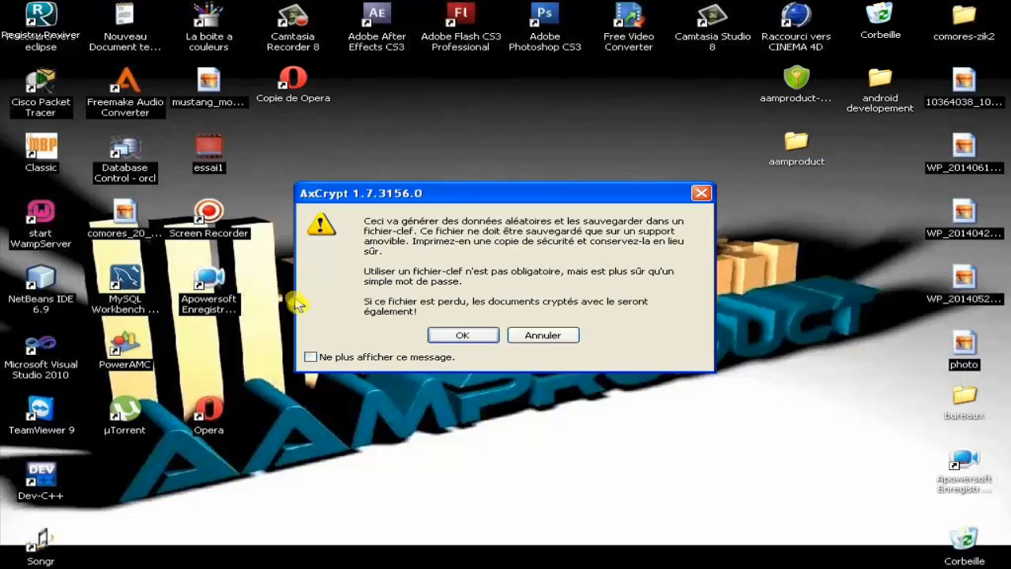
{"action": "left_click_drag", "start_coordinate": [482, 197], "coordinate": [482, 225]}
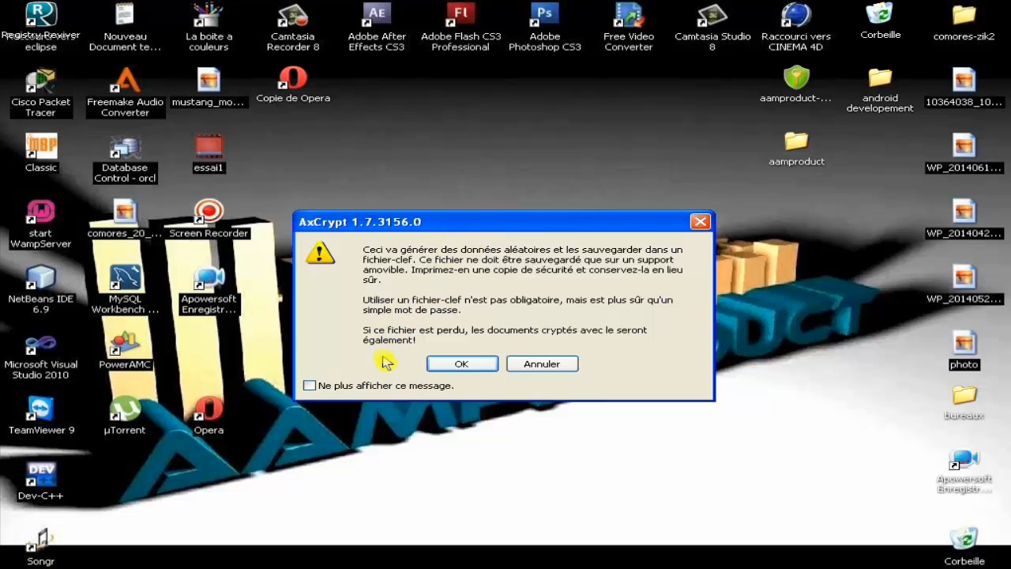
{"action": "left_click", "coordinate": [470, 307]}
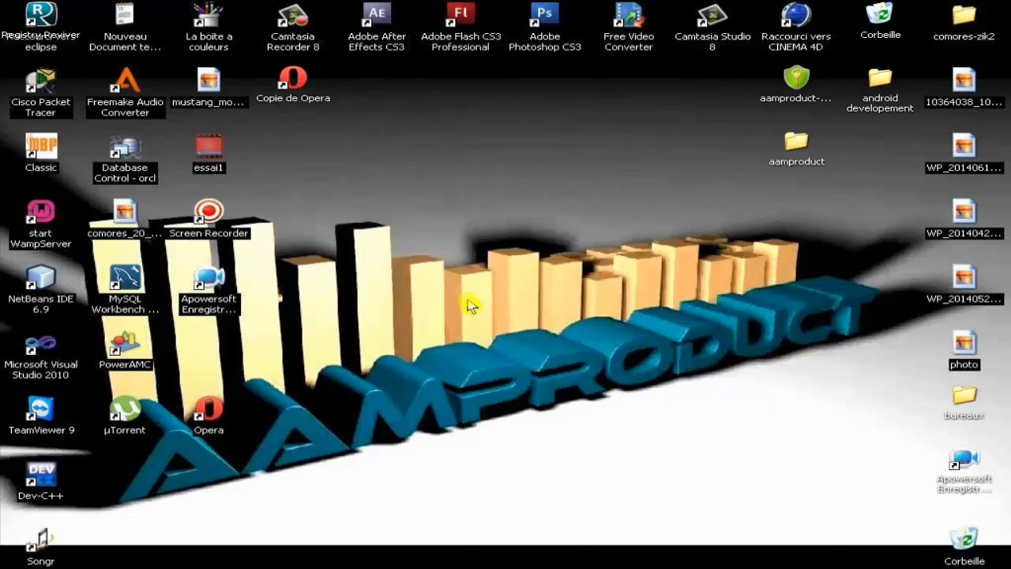
{"action": "left_click_drag", "start_coordinate": [585, 257], "coordinate": [504, 146]}
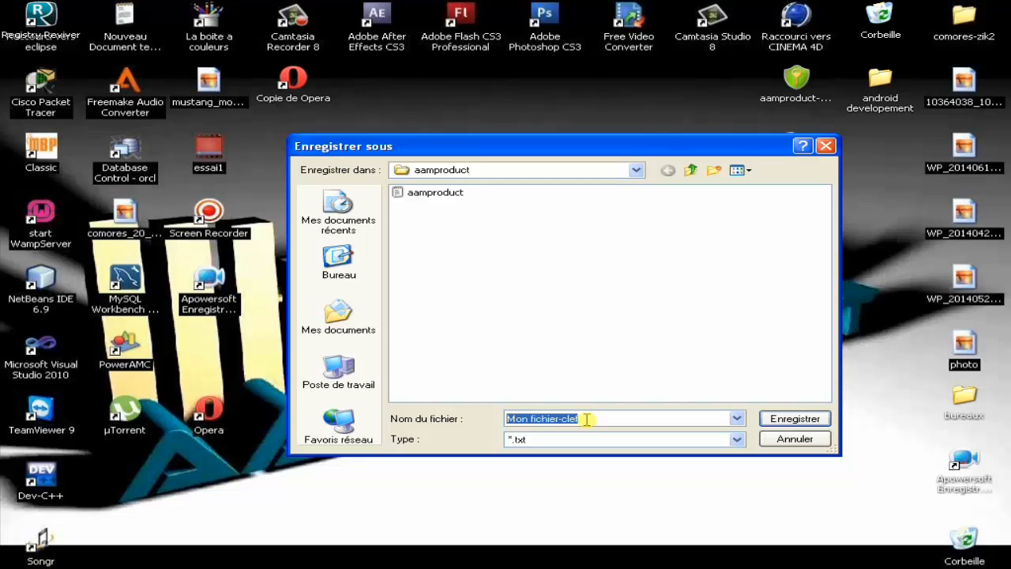
Step: Name the key file 'securite' and browse the save locations, starting from the desktop
{"action": "type", "text": "se"}
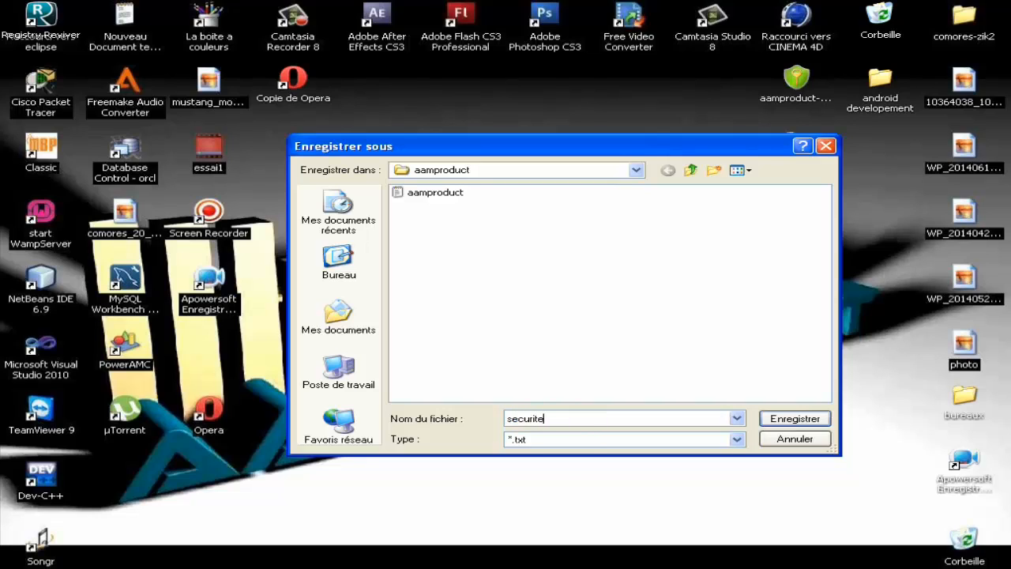
{"action": "type", "text": "curite"}
{"action": "left_click", "coordinate": [340, 271]}
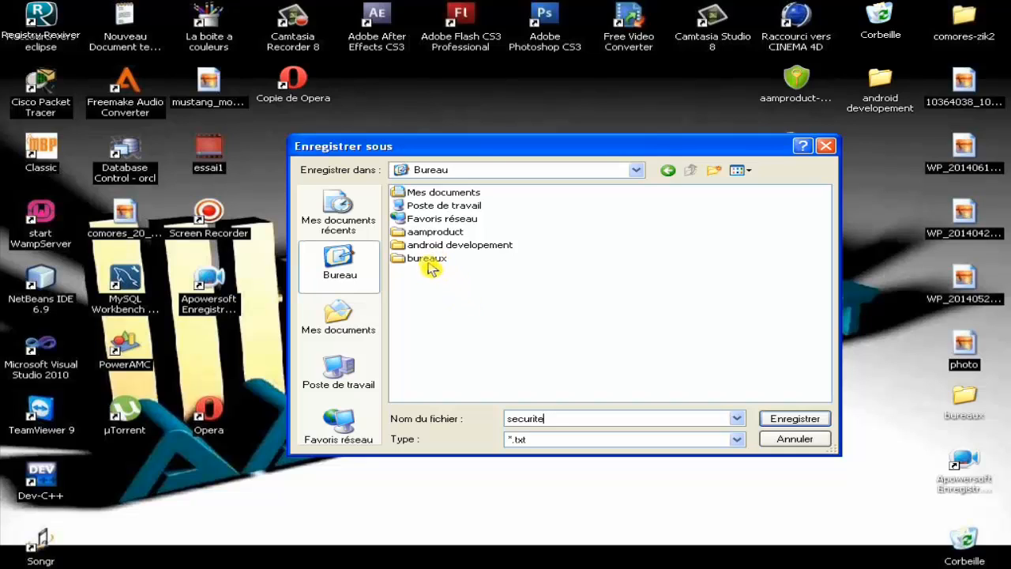
{"action": "left_click", "coordinate": [430, 263]}
{"action": "left_click", "coordinate": [432, 247]}
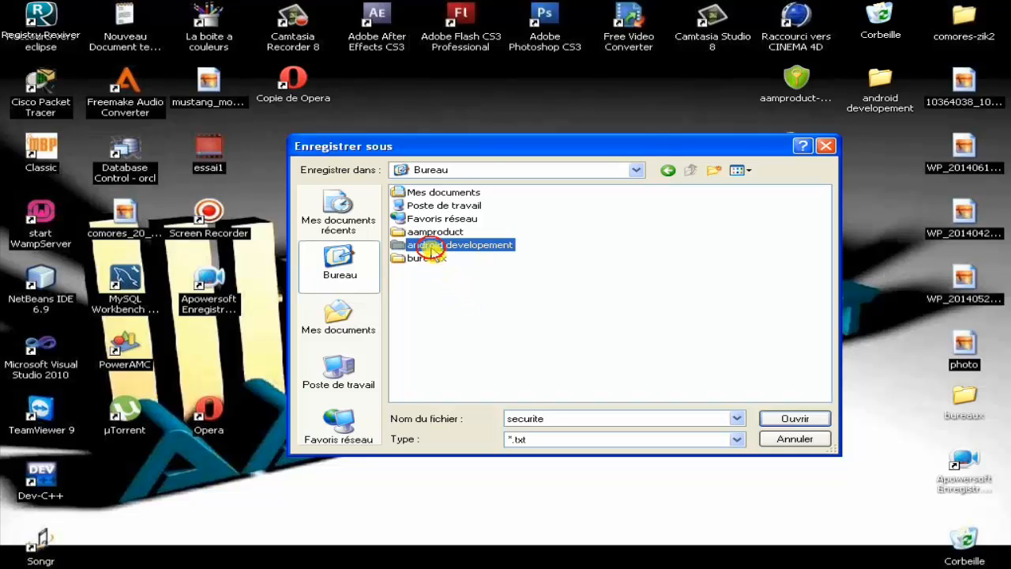
{"action": "left_click", "coordinate": [432, 233]}
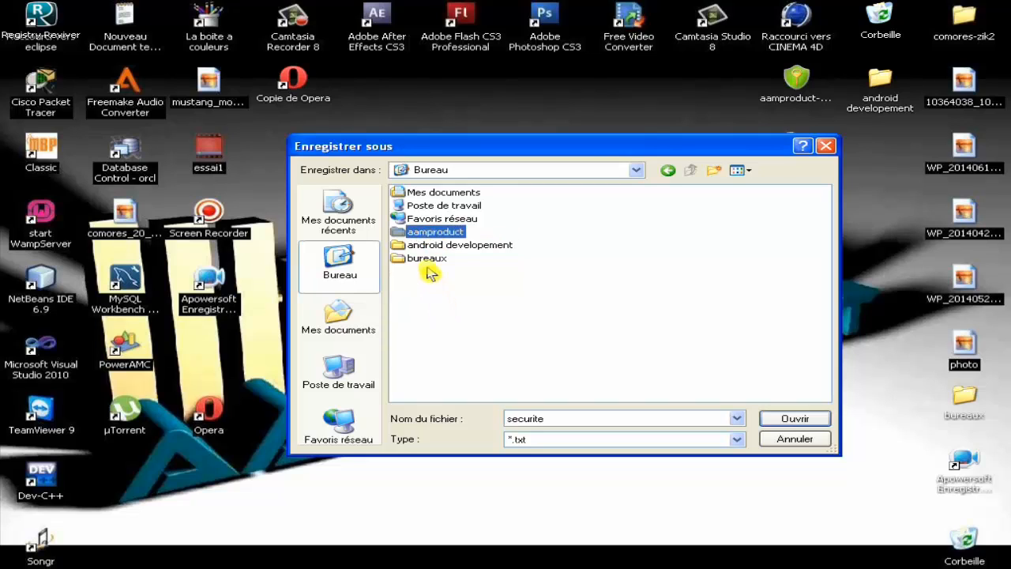
{"action": "left_click", "coordinate": [434, 220]}
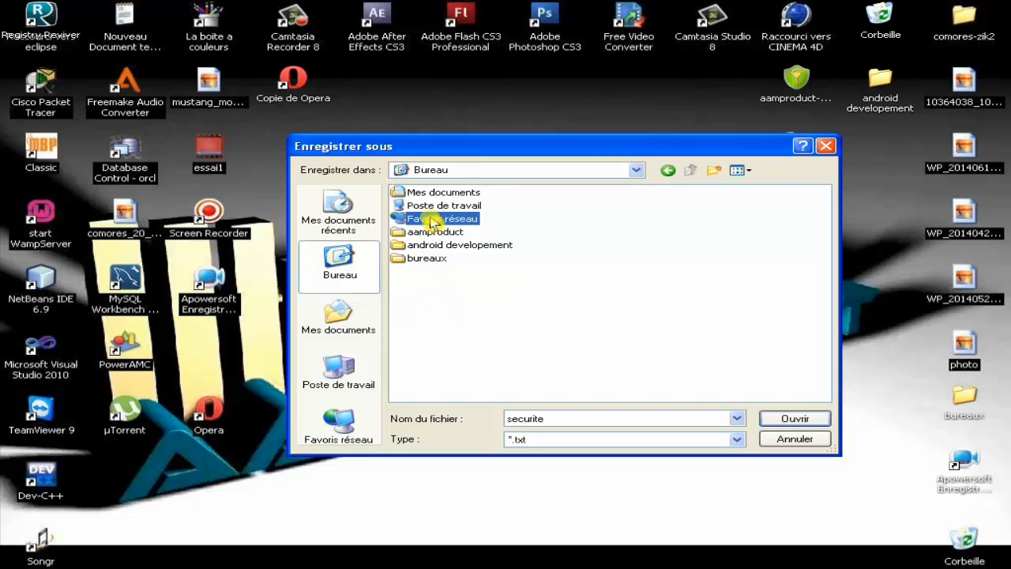
{"action": "left_click", "coordinate": [438, 207]}
{"action": "left_click", "coordinate": [442, 195]}
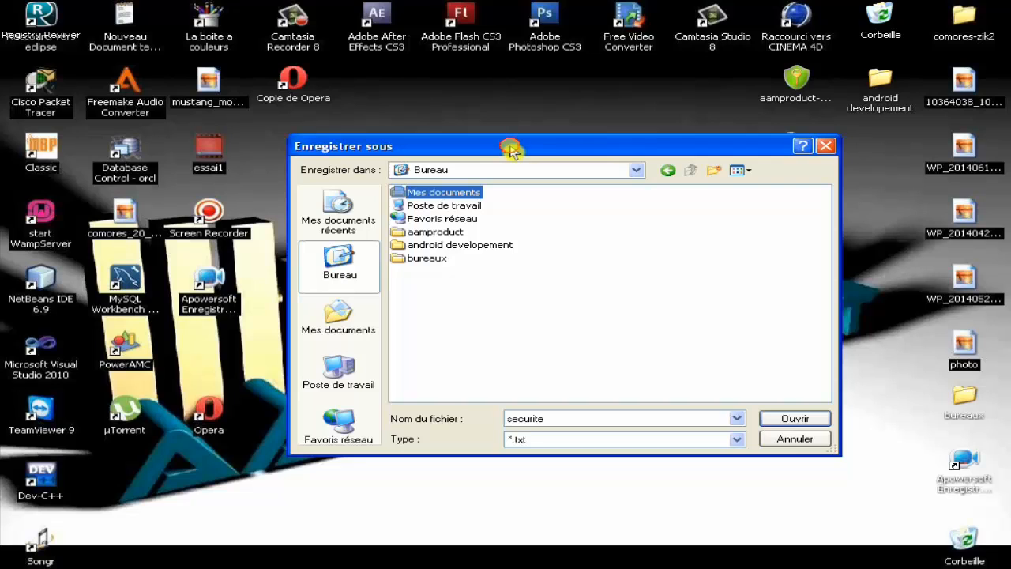
{"action": "left_click_drag", "start_coordinate": [510, 151], "coordinate": [490, 192]}
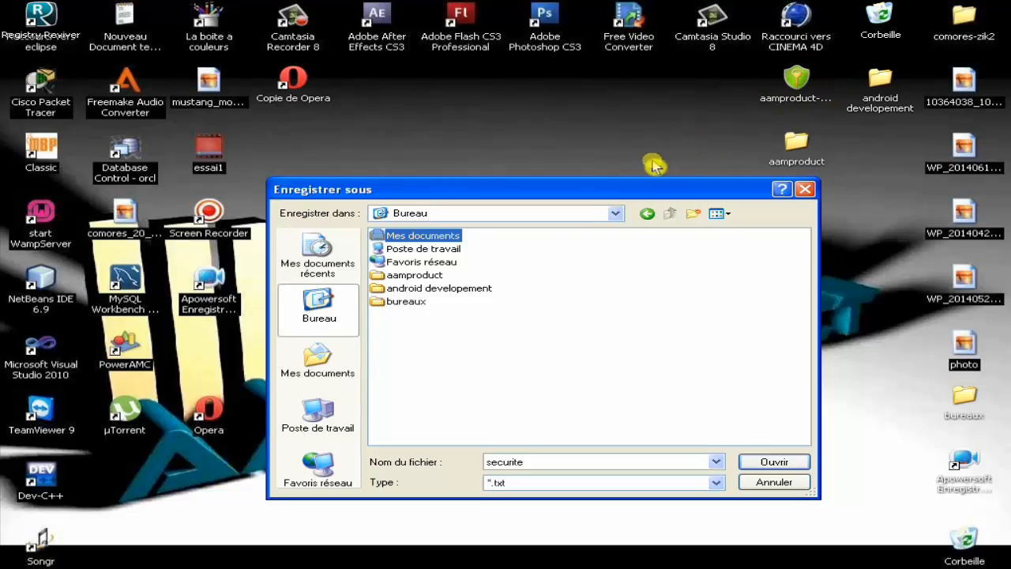
Step: Save the securite key file as a .txt file on the desktop (Bureau)
{"action": "double_click", "coordinate": [527, 463]}
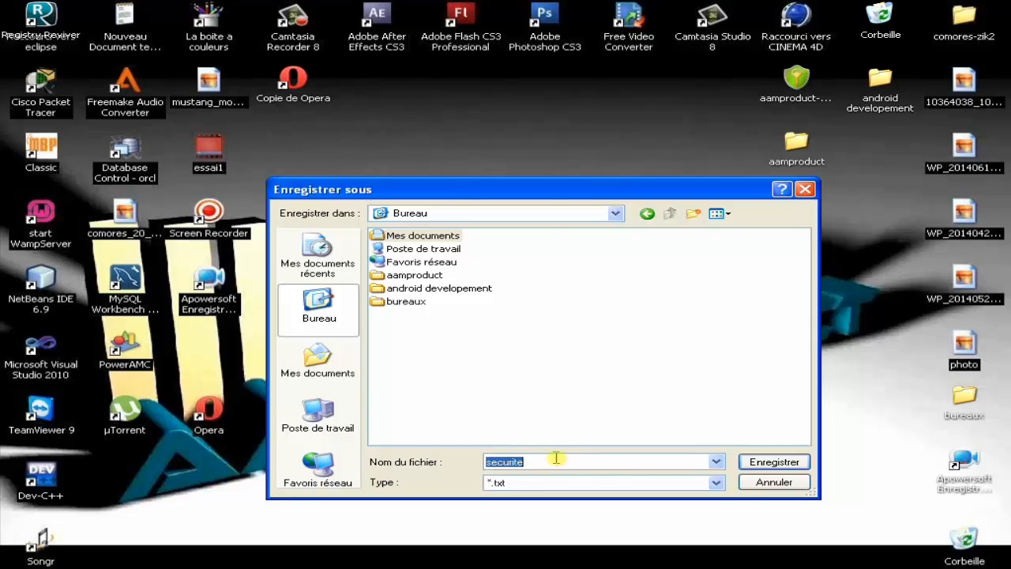
{"action": "left_click_drag", "start_coordinate": [515, 193], "coordinate": [512, 182]}
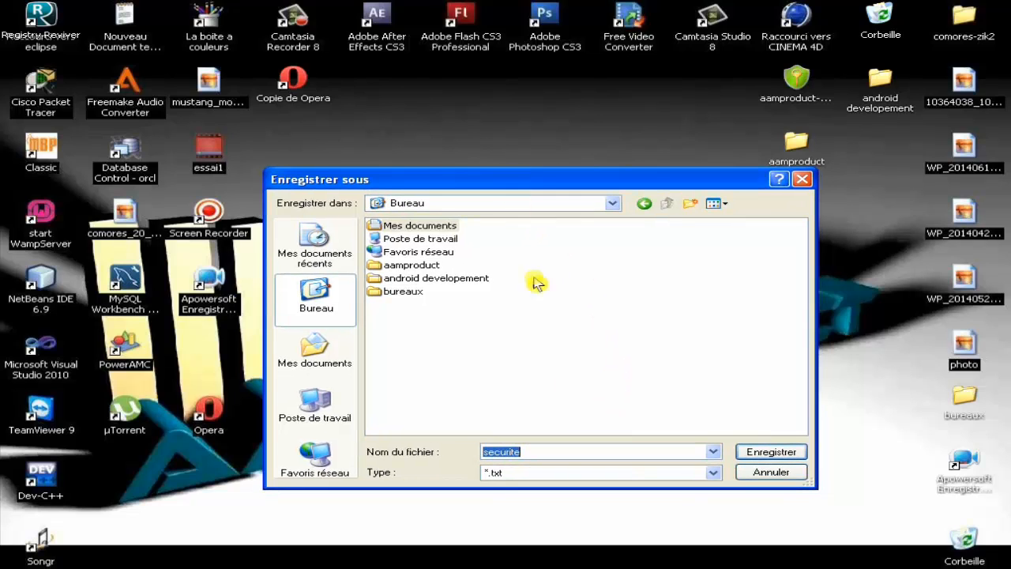
{"action": "left_click", "coordinate": [548, 453]}
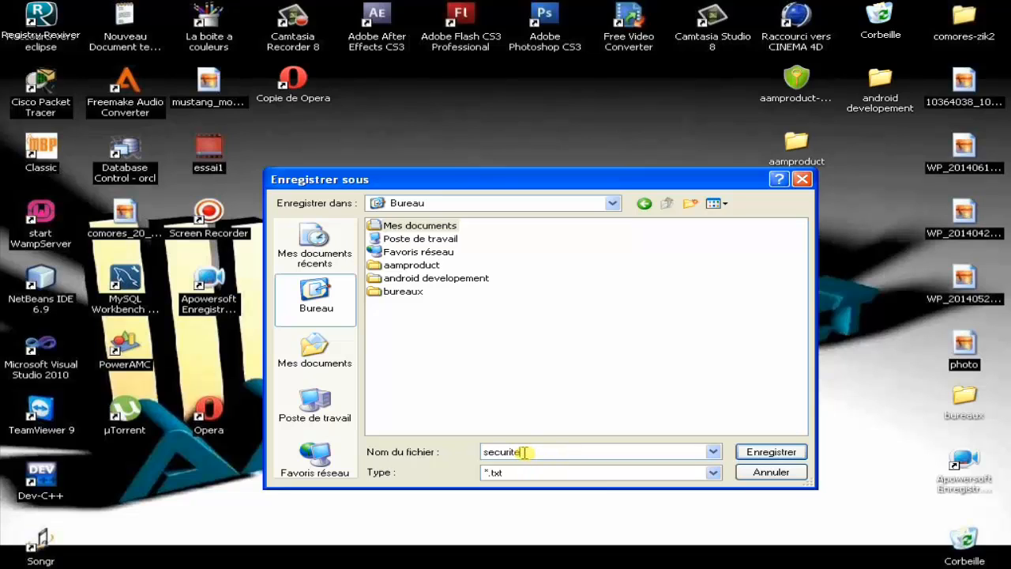
{"action": "left_click_drag", "start_coordinate": [525, 453], "coordinate": [481, 456]}
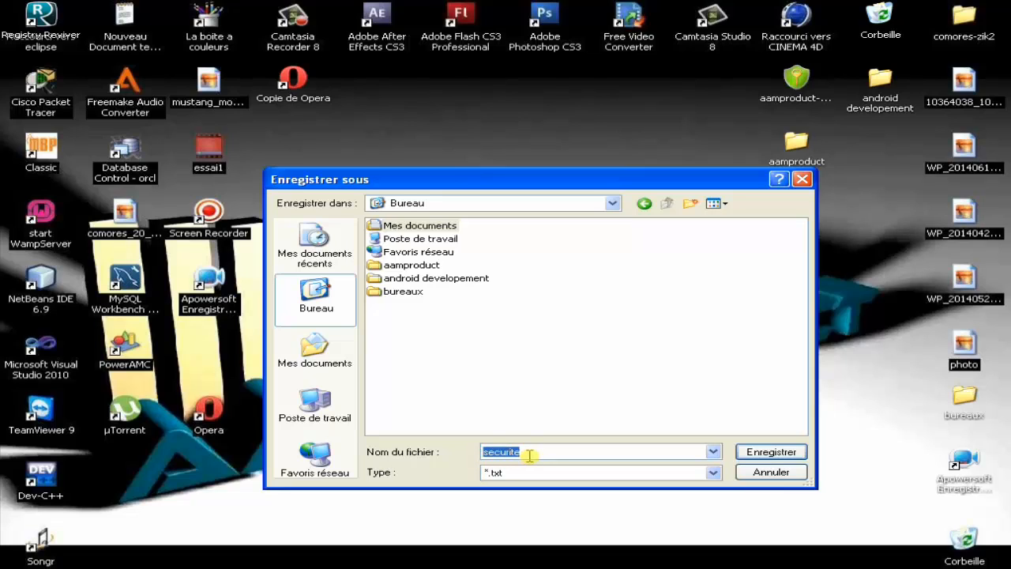
{"action": "left_click", "coordinate": [535, 453]}
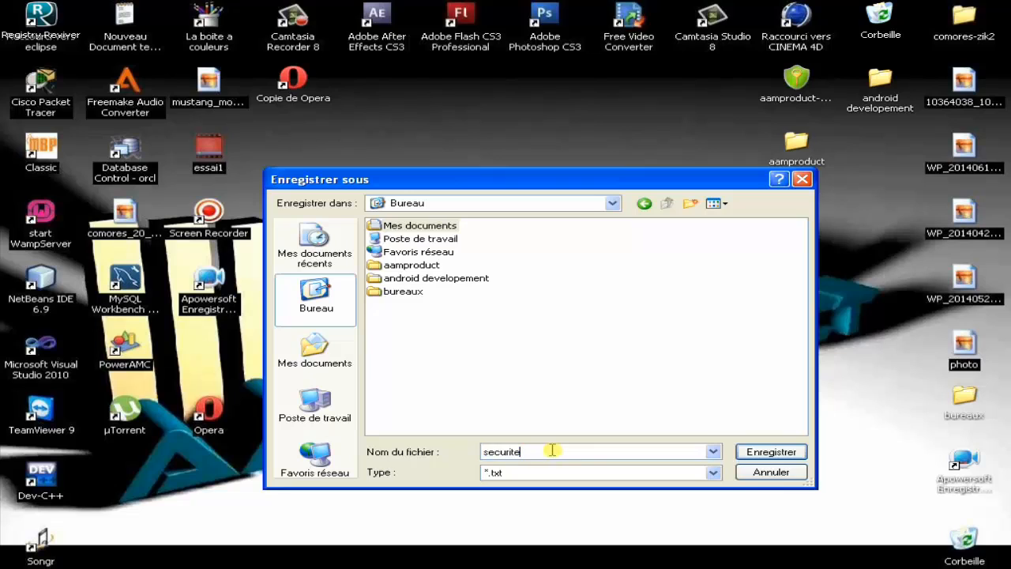
{"action": "left_click", "coordinate": [779, 457]}
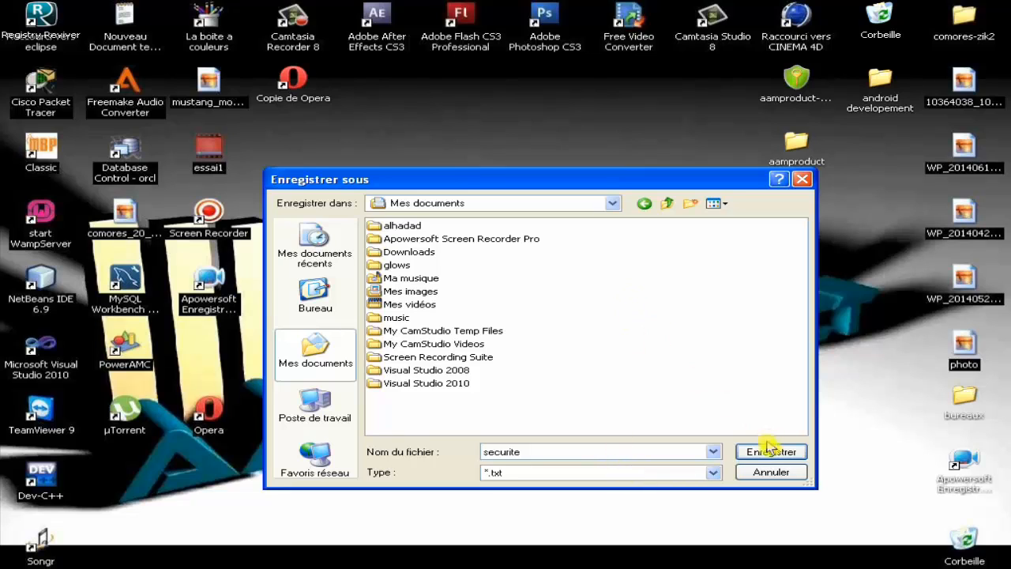
{"action": "left_click", "coordinate": [324, 316]}
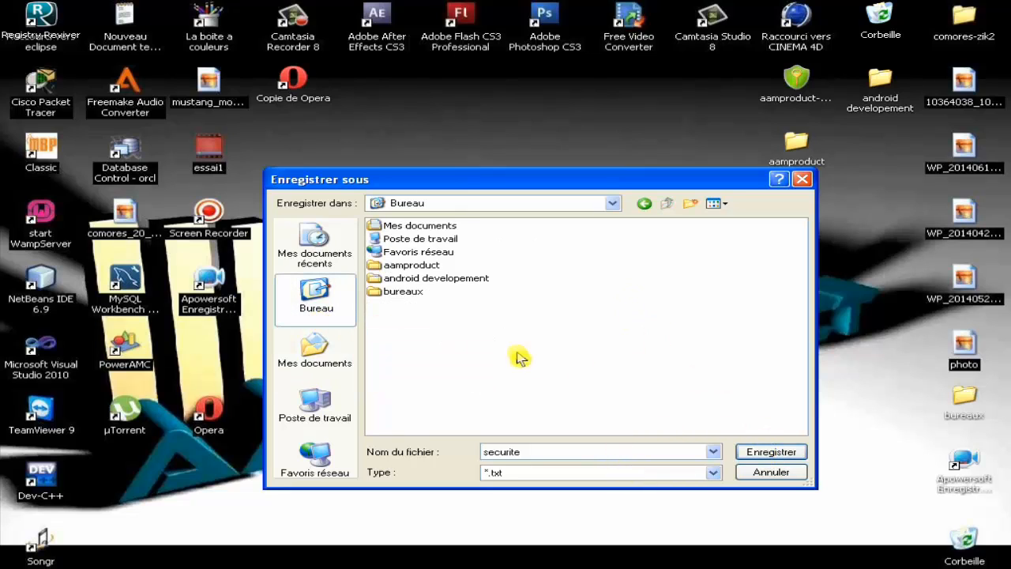
{"action": "left_click", "coordinate": [770, 457]}
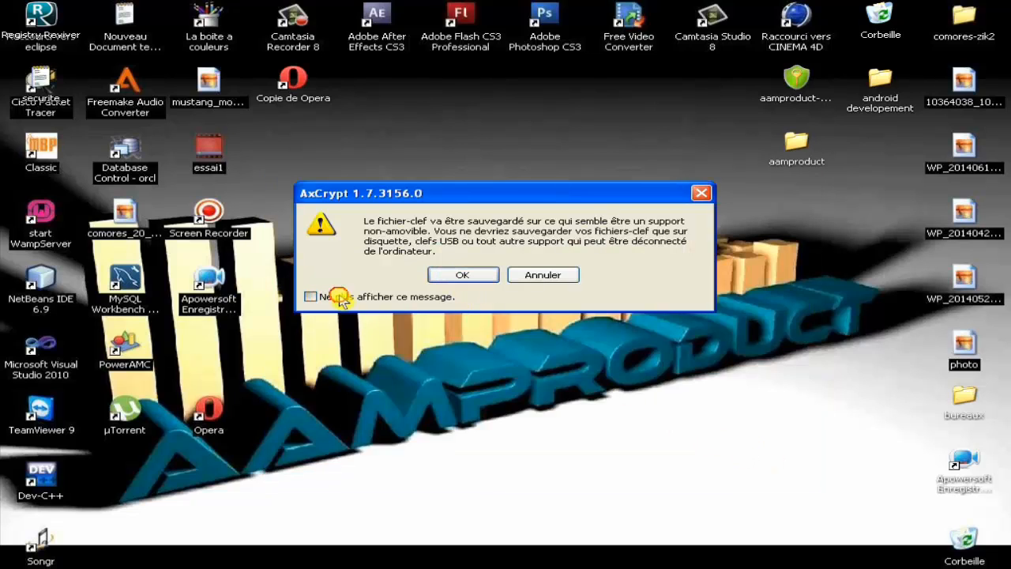
Step: Accept the key-file storage warning, check the aamproduct folder, and move securite beside Copie de Opera
{"action": "left_click", "coordinate": [451, 275]}
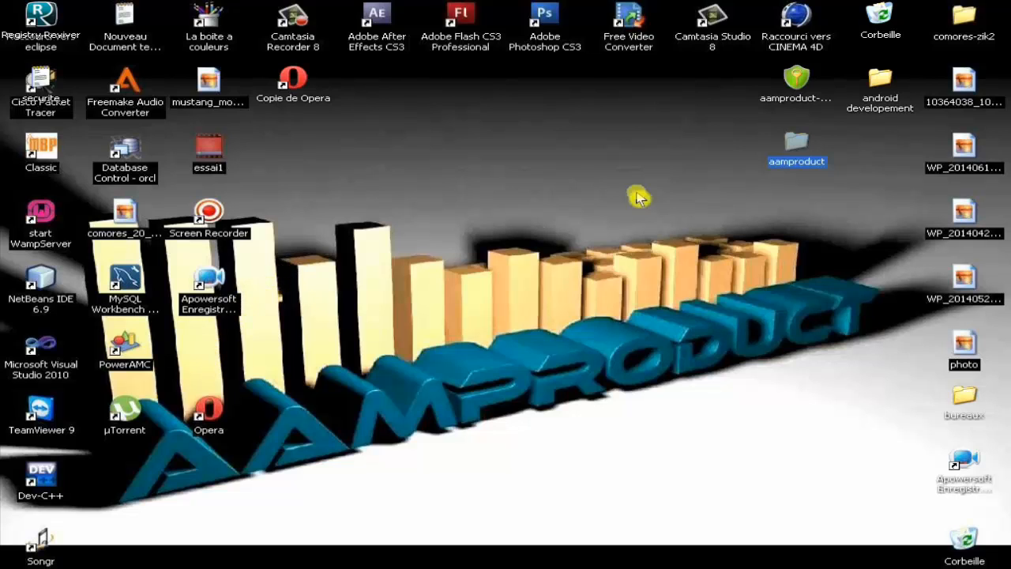
{"action": "double_click", "coordinate": [796, 146]}
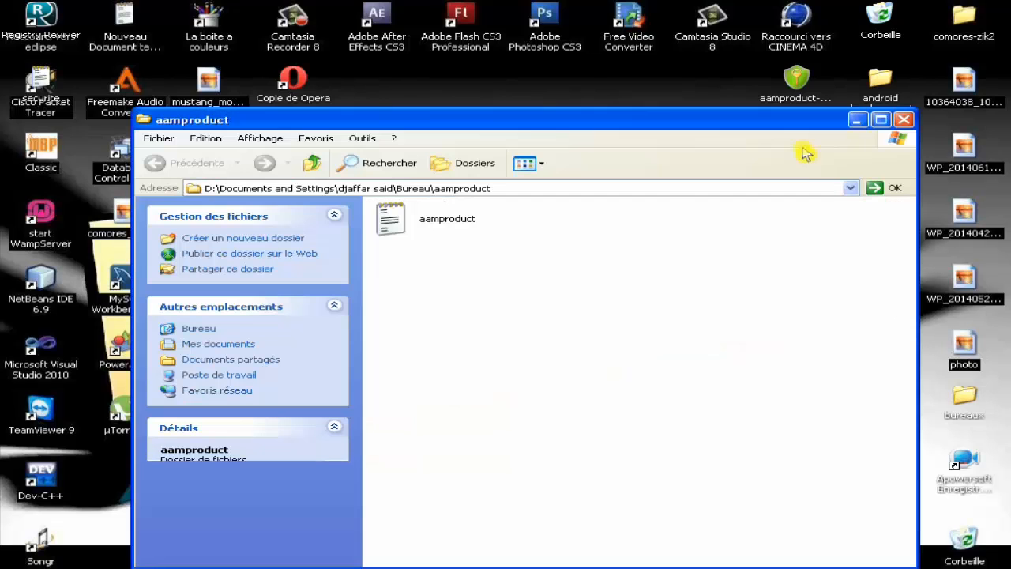
{"action": "left_click", "coordinate": [905, 121]}
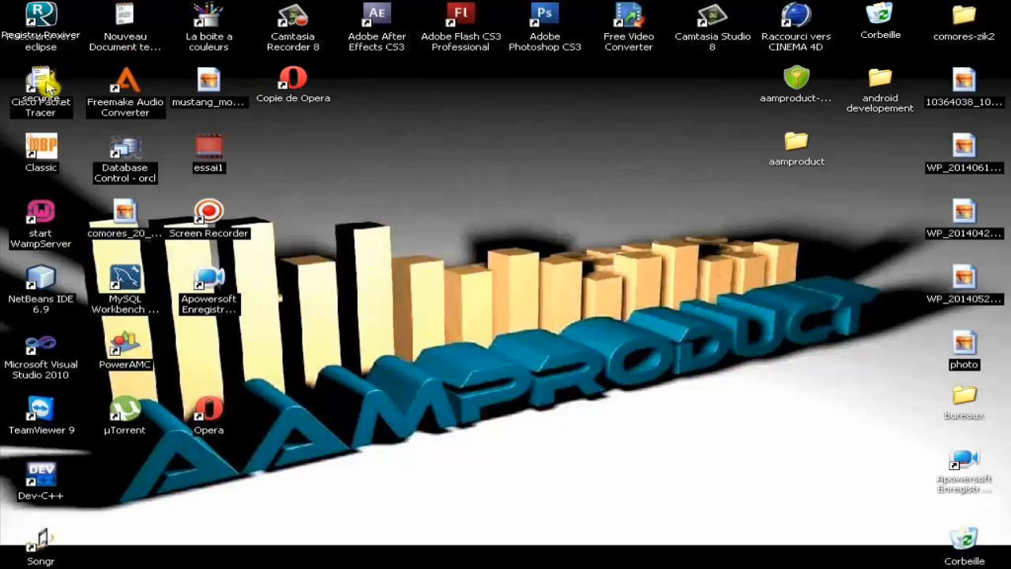
{"action": "left_click_drag", "start_coordinate": [290, 113], "coordinate": [378, 82]}
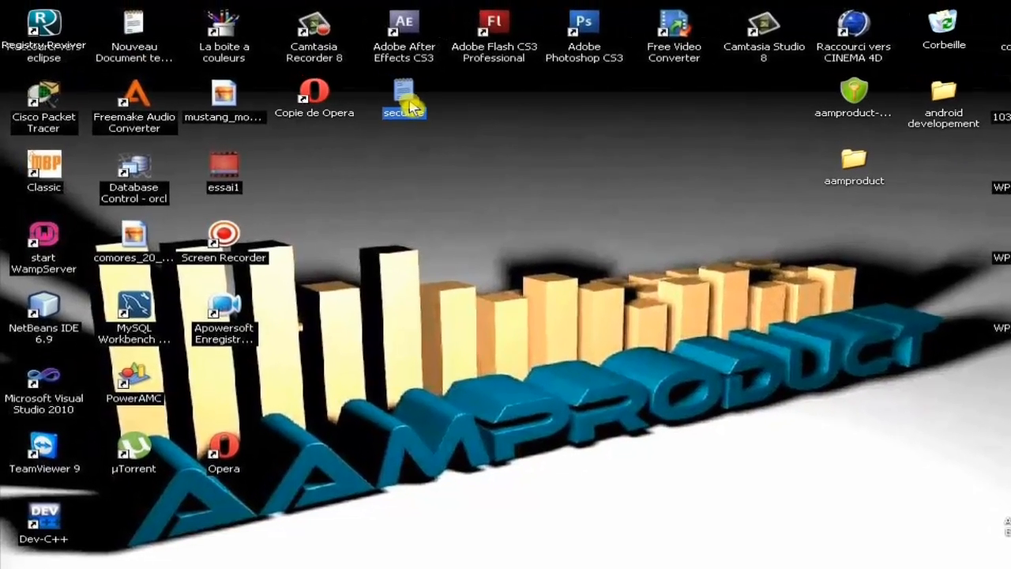
{"action": "double_click", "coordinate": [407, 93]}
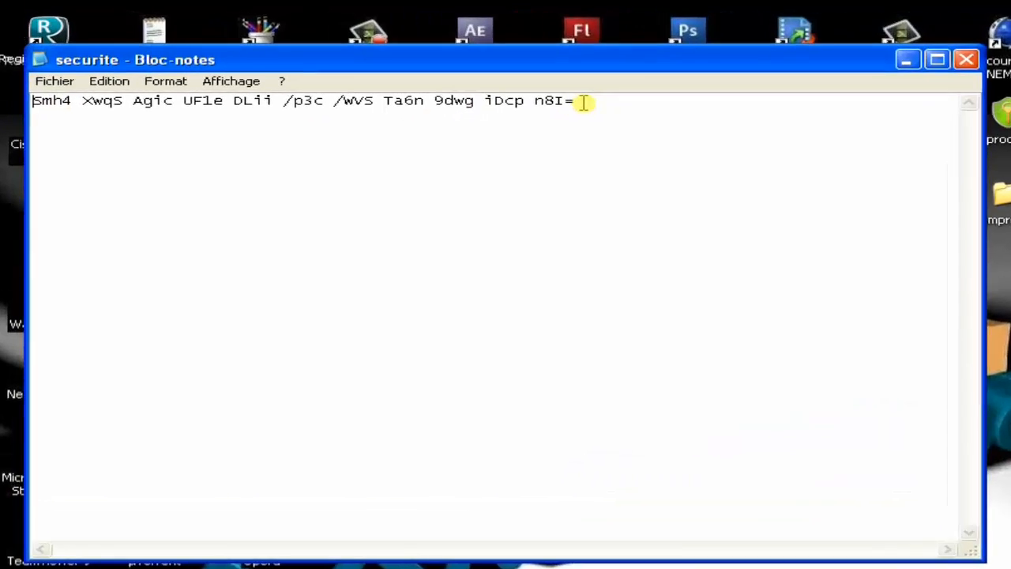
{"action": "left_click_drag", "start_coordinate": [495, 81], "coordinate": [34, 86]}
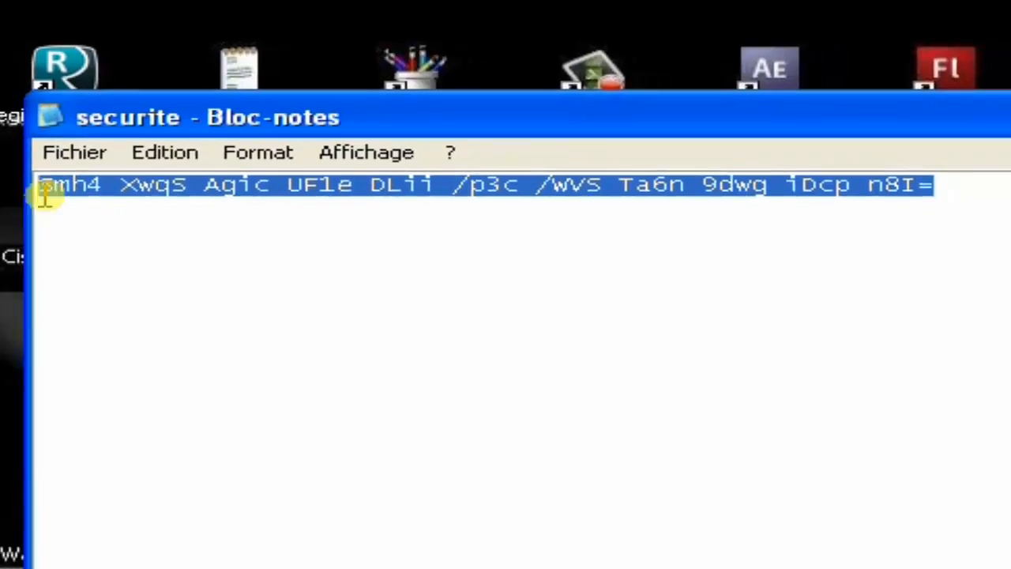
{"action": "key", "text": "alt+F4"}
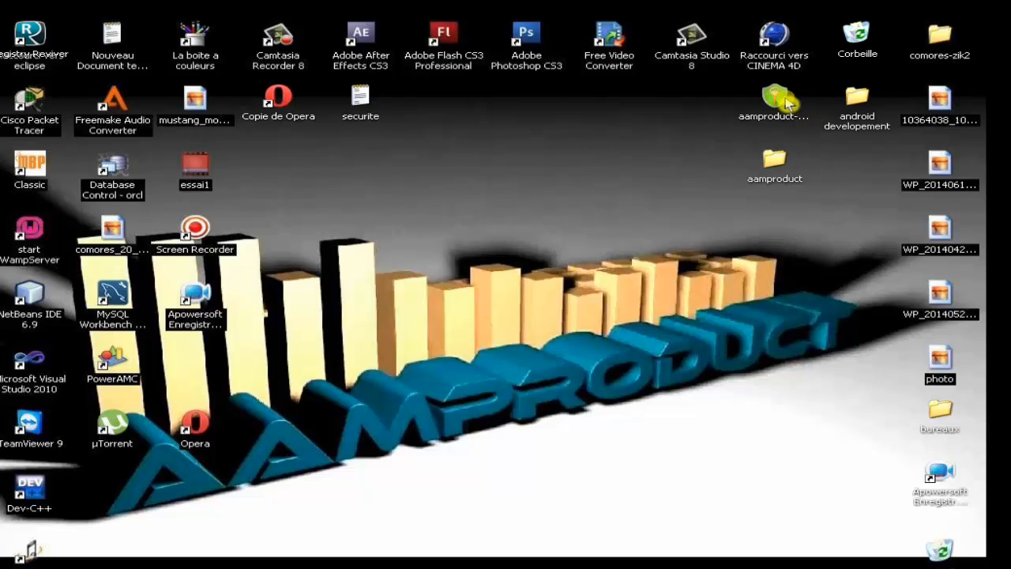
Step: Move aamproduct-doc aside and choose AxCrypt > Crypter on the aamproduct folder
{"action": "left_click_drag", "start_coordinate": [793, 102], "coordinate": [860, 168]}
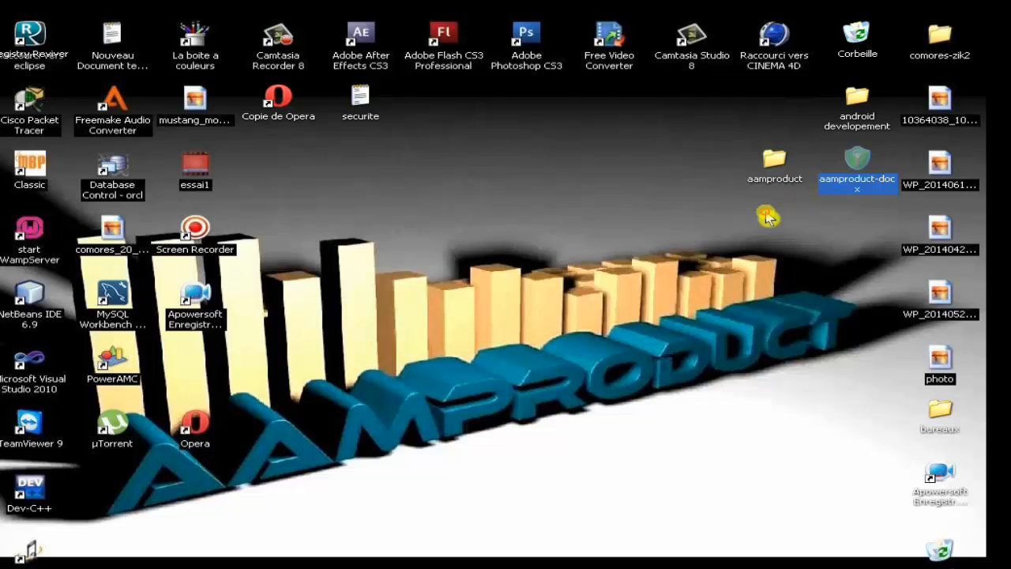
{"action": "left_click", "coordinate": [770, 198]}
{"action": "left_click", "coordinate": [773, 166]}
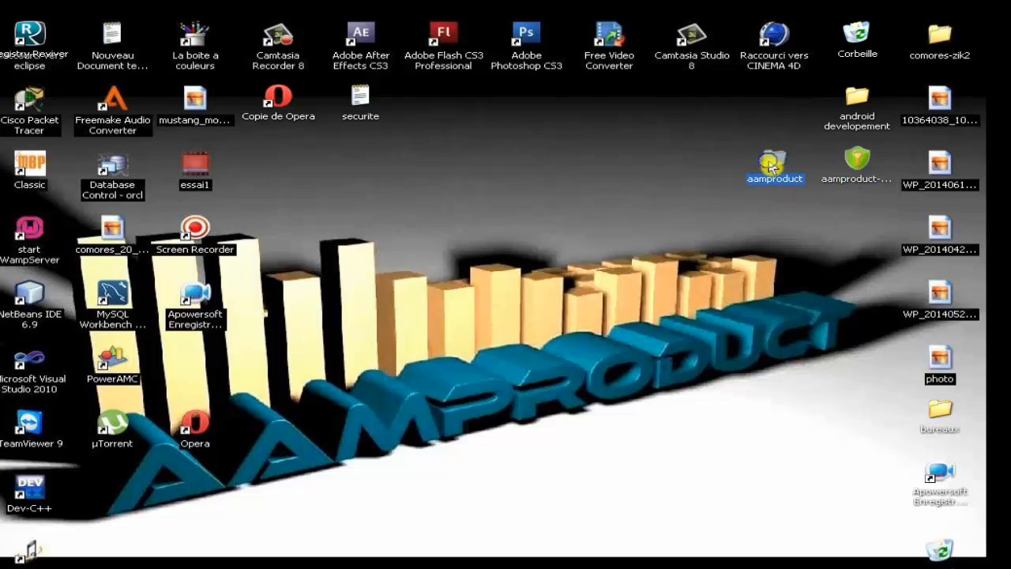
{"action": "right_click", "coordinate": [772, 164]}
{"action": "mouse_move", "coordinate": [676, 273]}
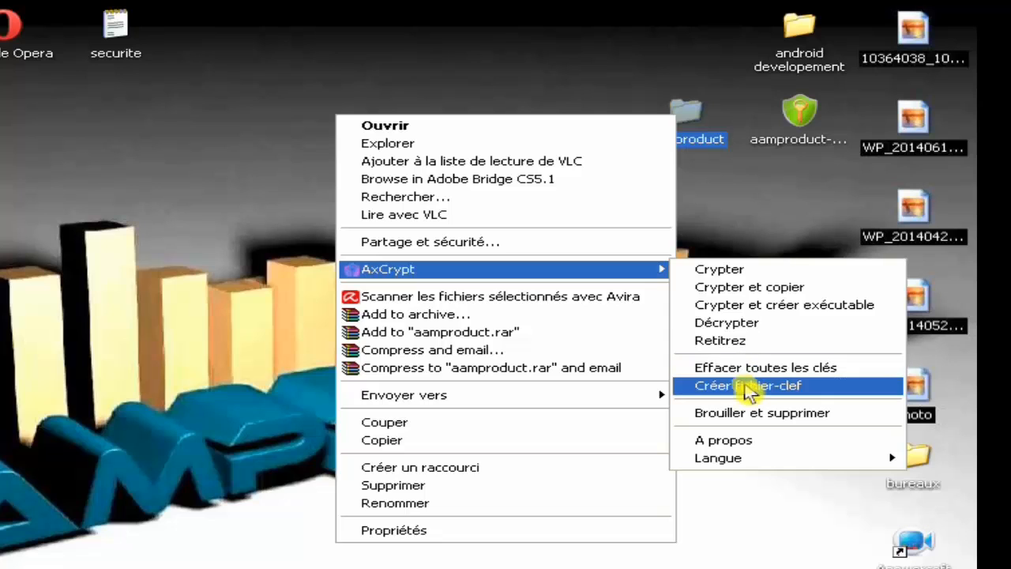
{"action": "left_click", "coordinate": [746, 275]}
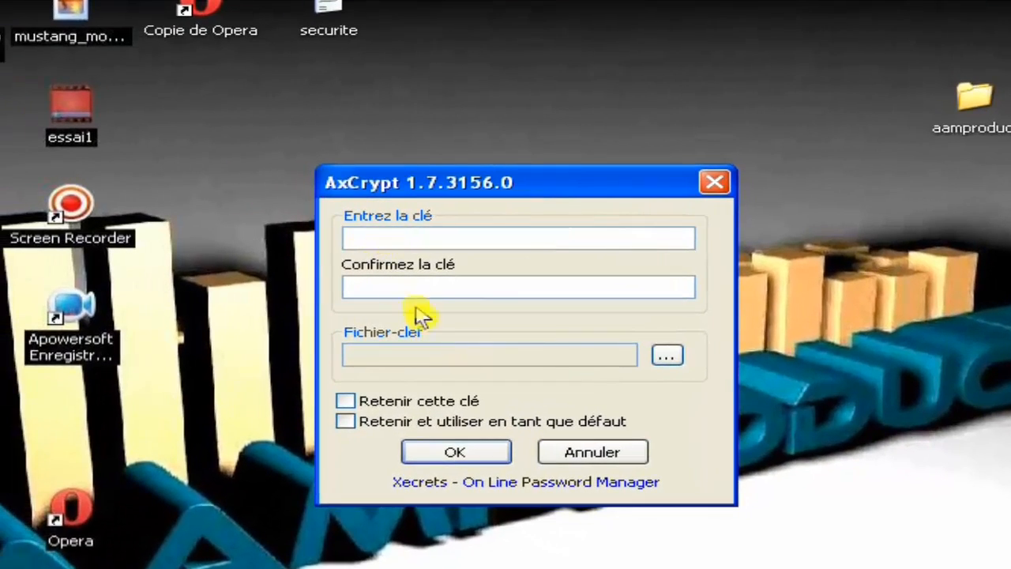
Step: Encrypt the aamproduct folder with the securite key file, silencing the key-file warning
{"action": "left_click", "coordinate": [678, 361]}
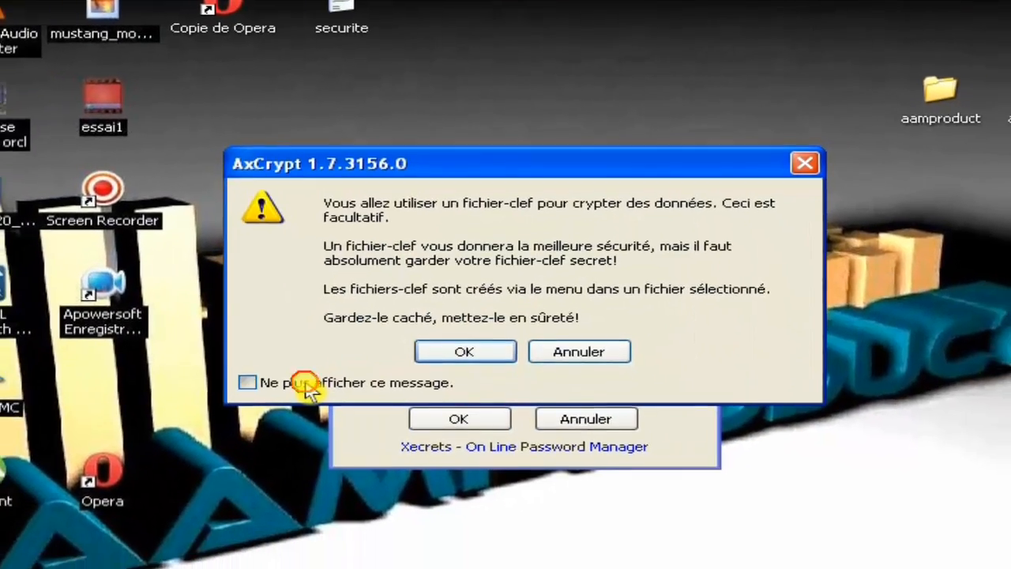
{"action": "left_click", "coordinate": [273, 413]}
{"action": "left_click", "coordinate": [482, 386]}
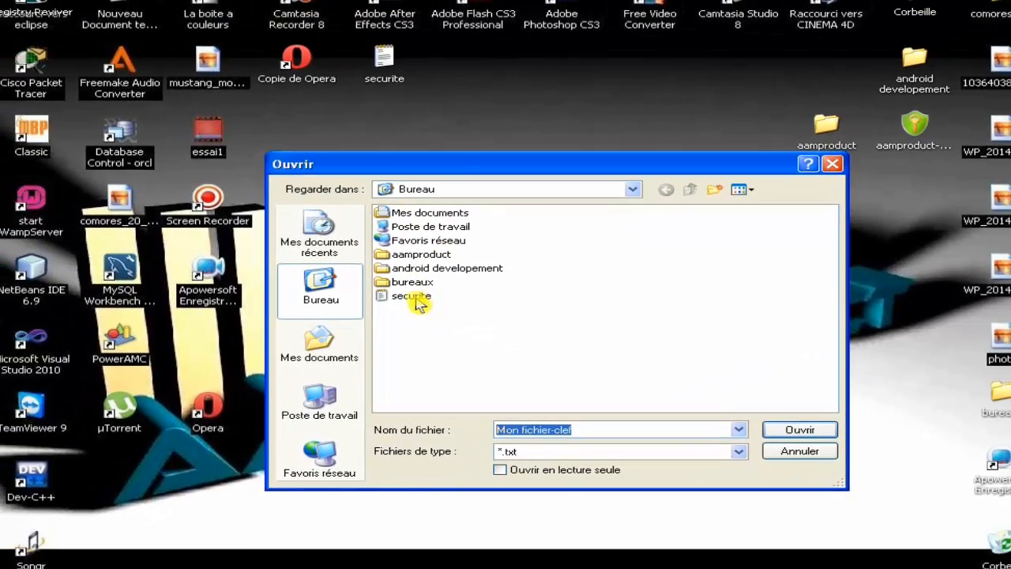
{"action": "left_click", "coordinate": [416, 298]}
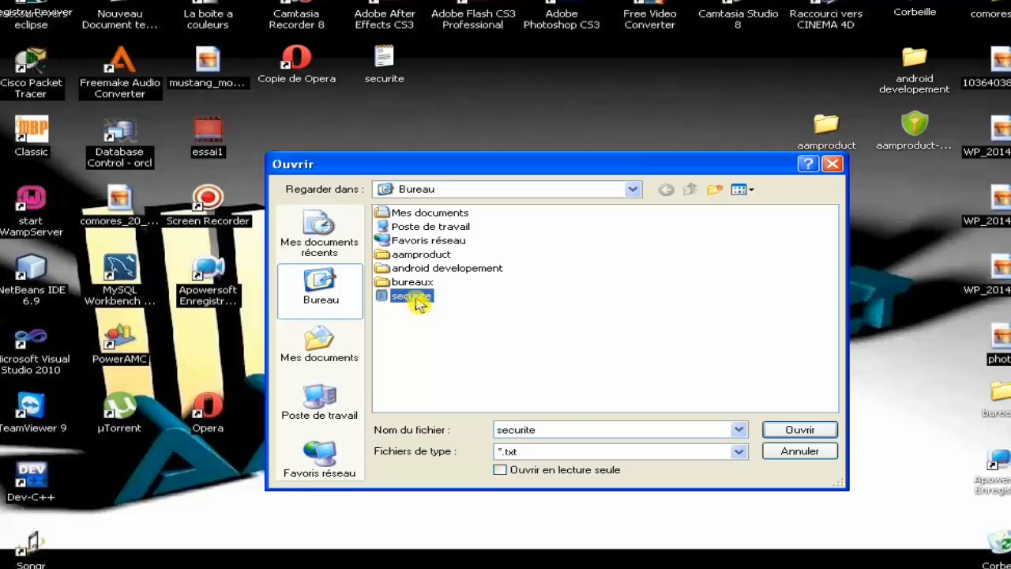
{"action": "left_click", "coordinate": [800, 431]}
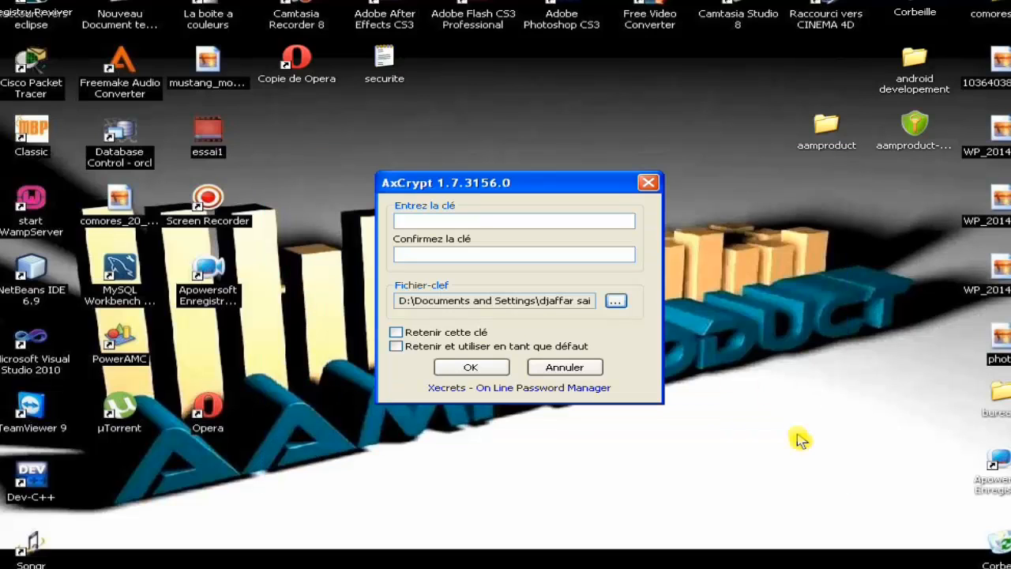
{"action": "left_click", "coordinate": [498, 369]}
{"action": "left_click_drag", "start_coordinate": [825, 150], "coordinate": [909, 193]}
{"action": "left_click", "coordinate": [831, 207]}
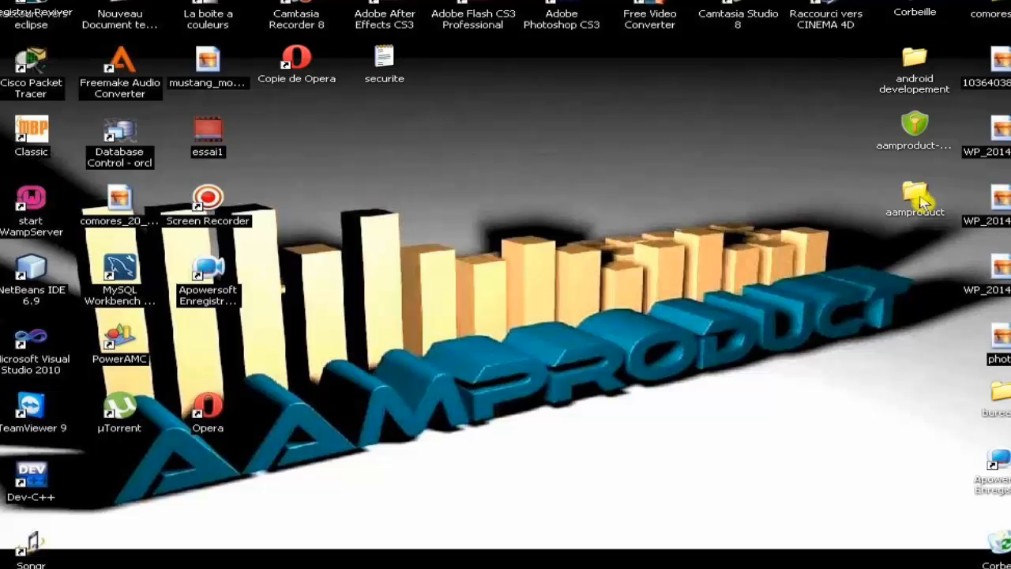
Step: Open aamproduct-txt from the aamproduct folder and decrypt it with the securite key file
{"action": "double_click", "coordinate": [915, 197]}
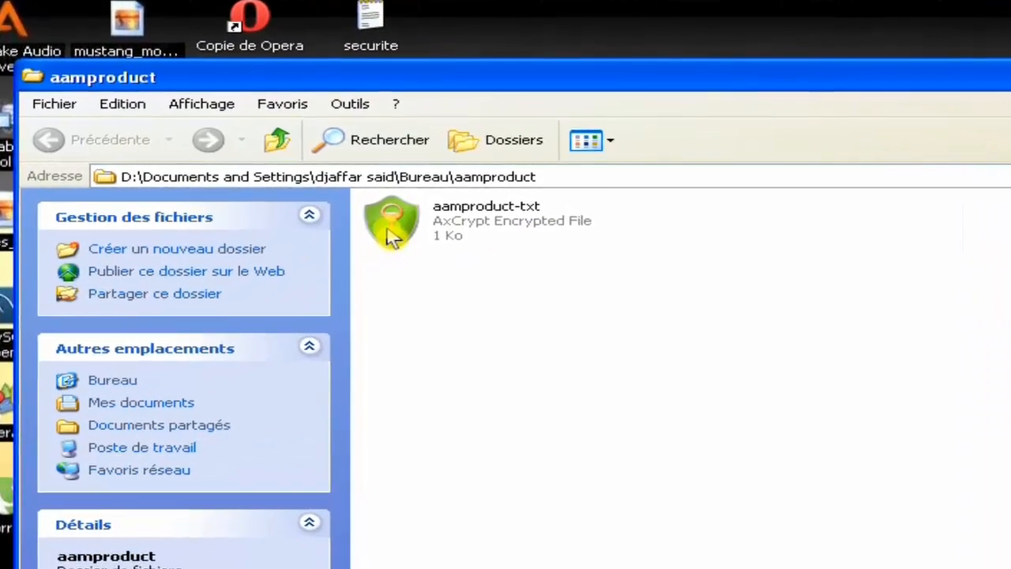
{"action": "double_click", "coordinate": [399, 210]}
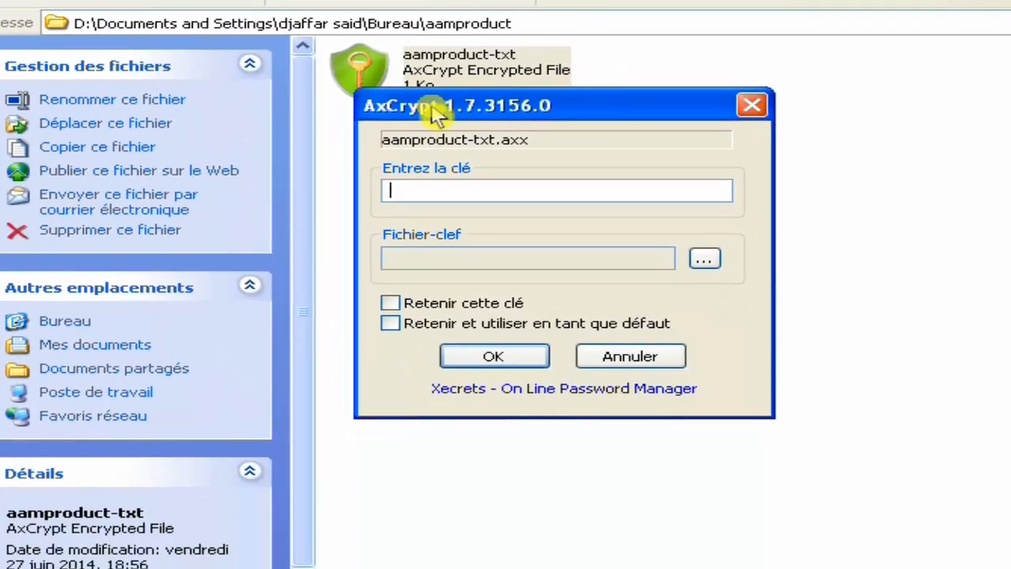
{"action": "left_click_drag", "start_coordinate": [469, 262], "coordinate": [821, 262]}
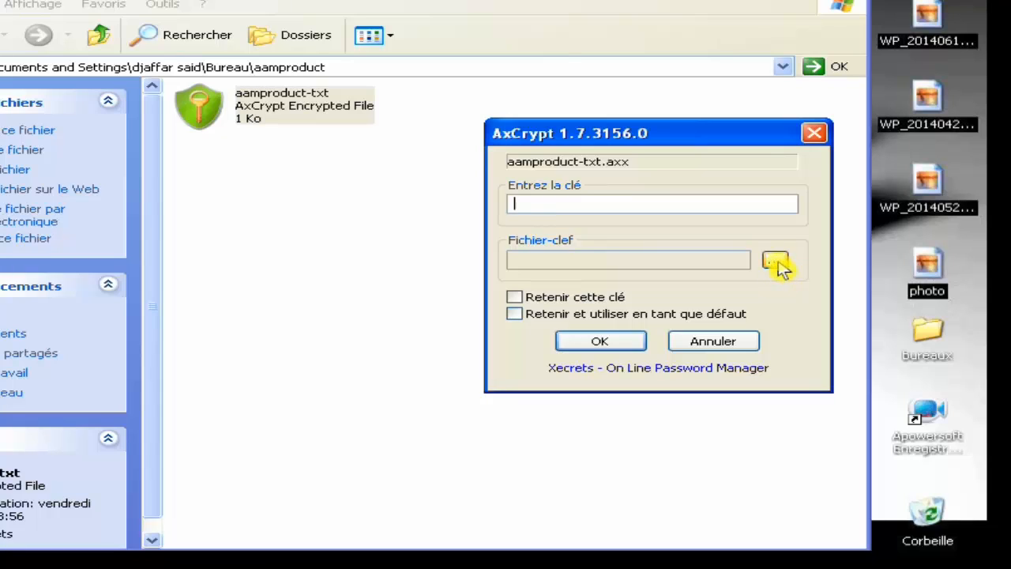
{"action": "left_click", "coordinate": [775, 262]}
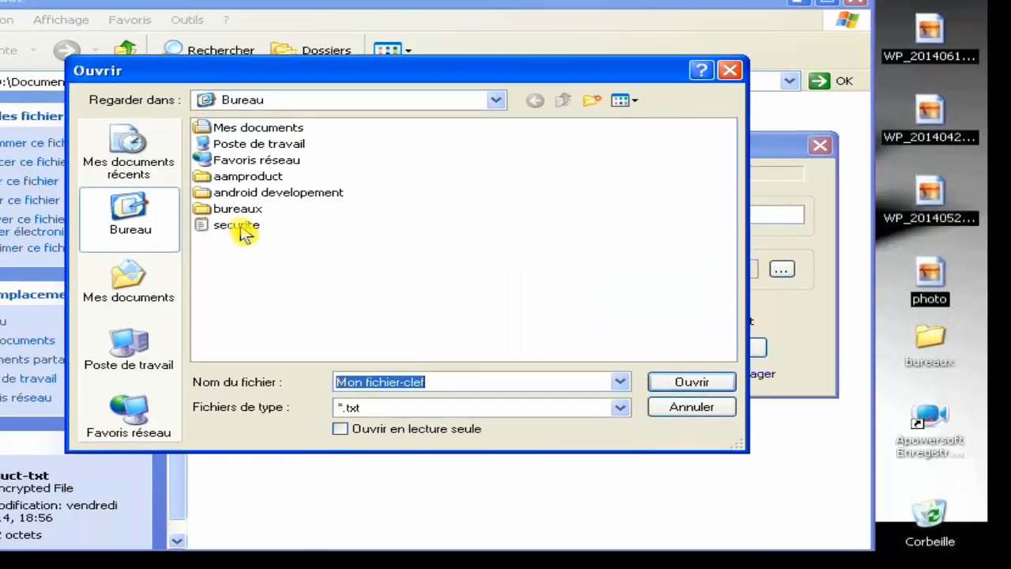
{"action": "left_click", "coordinate": [215, 216]}
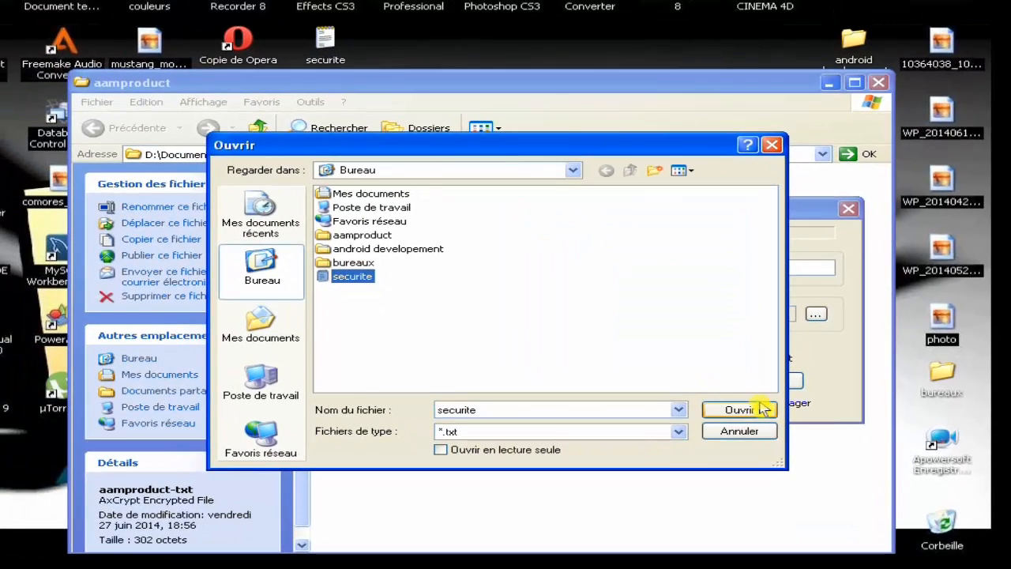
{"action": "left_click", "coordinate": [739, 410]}
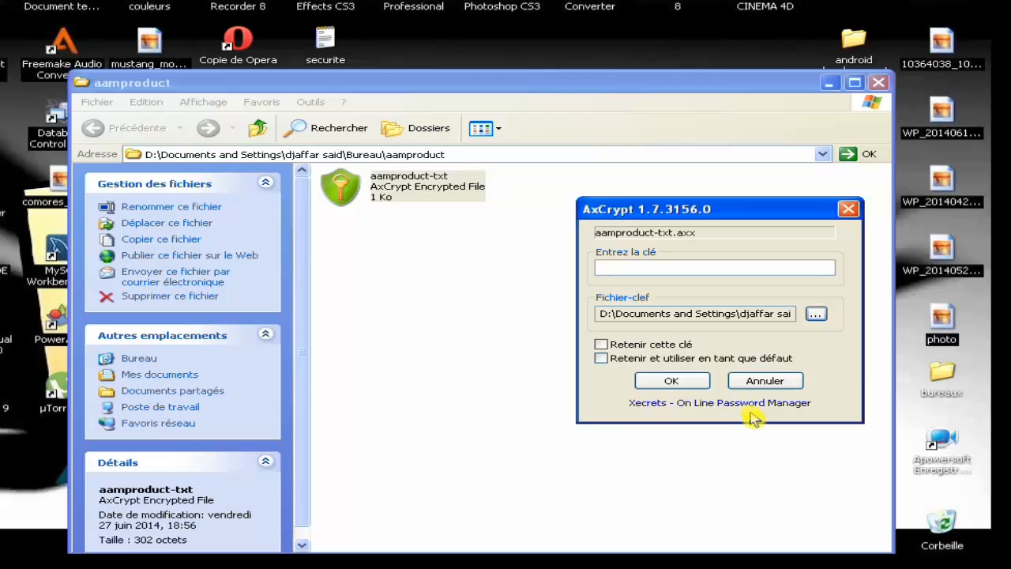
{"action": "left_click", "coordinate": [677, 386]}
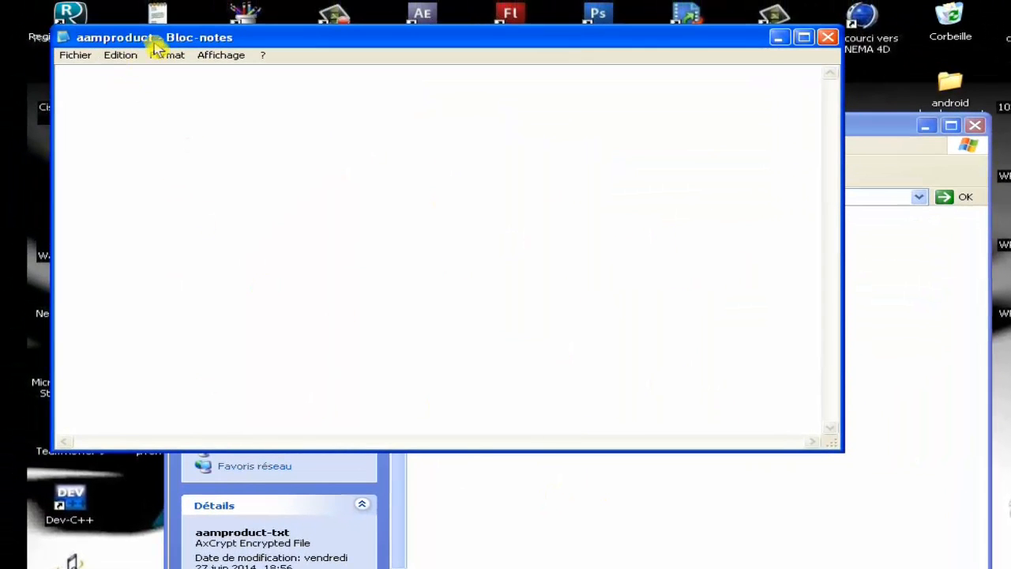
Step: Close the decrypted aamproduct Notepad window and the aamproduct folder window
{"action": "left_click_drag", "start_coordinate": [155, 39], "coordinate": [319, 119]}
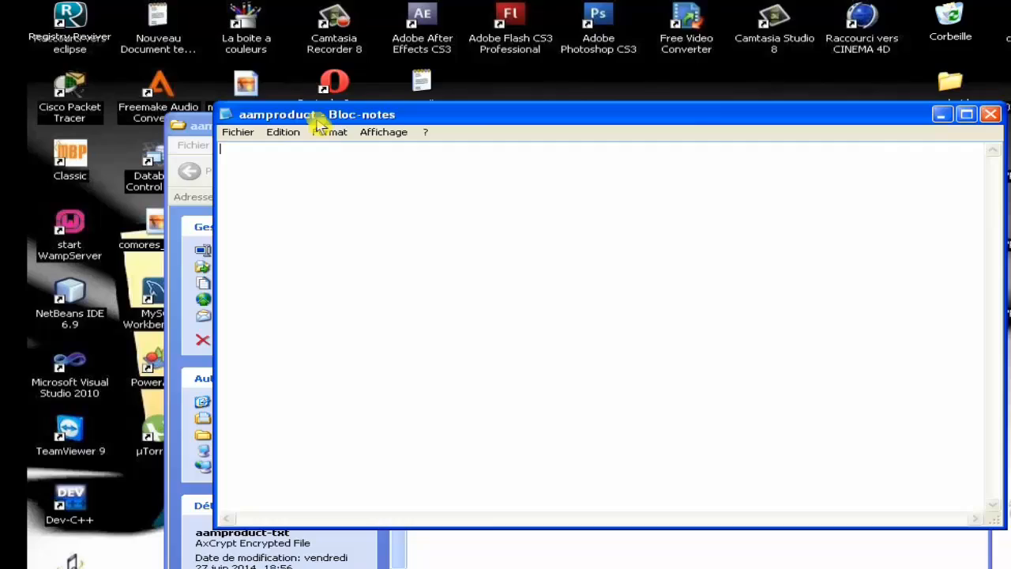
{"action": "left_click", "coordinate": [993, 116]}
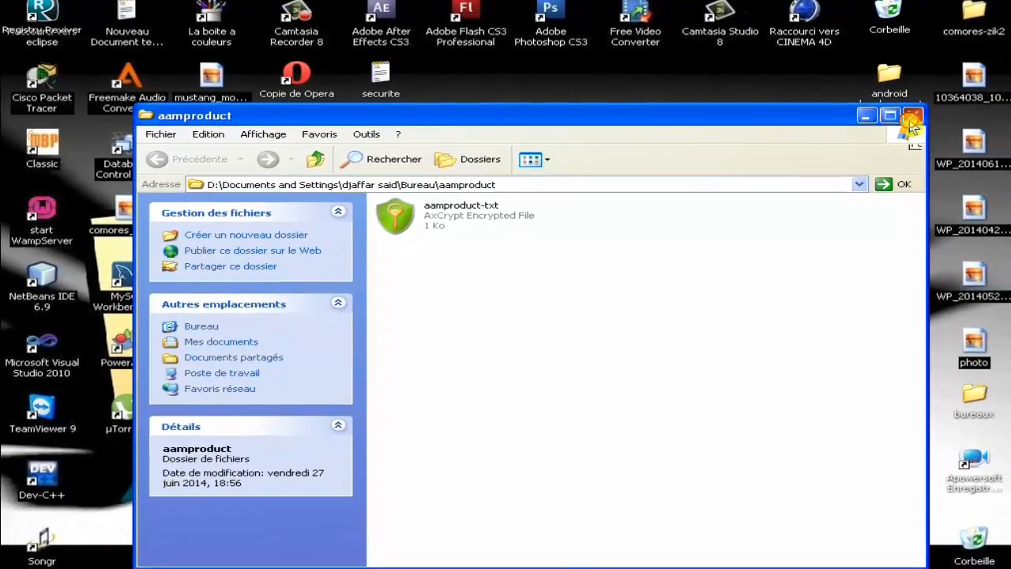
{"action": "left_click", "coordinate": [929, 119]}
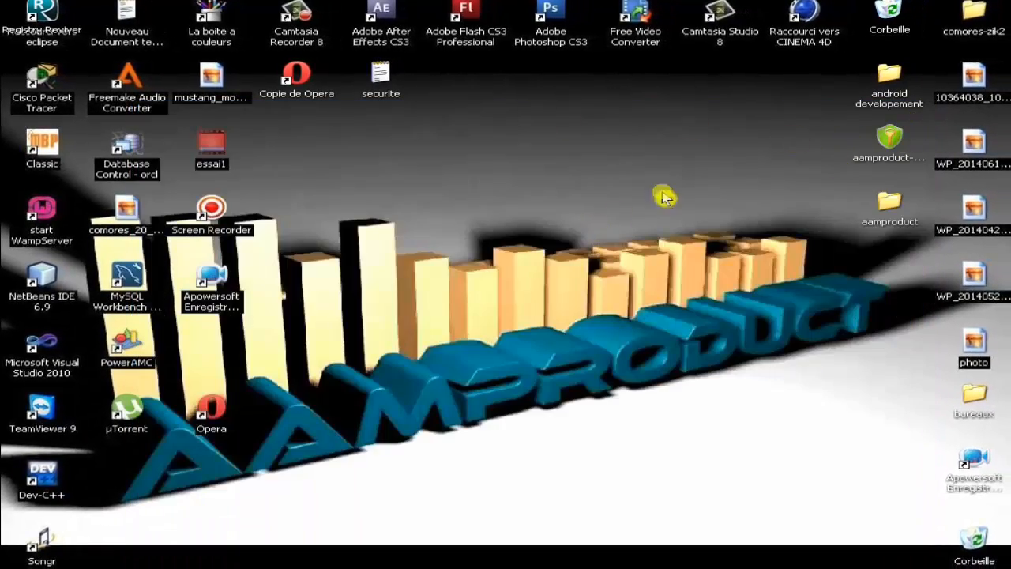
Step: Decrypt aamproduct-docx with AxCrypt > Décrypter, entering the document's password
{"action": "left_click", "coordinate": [888, 143]}
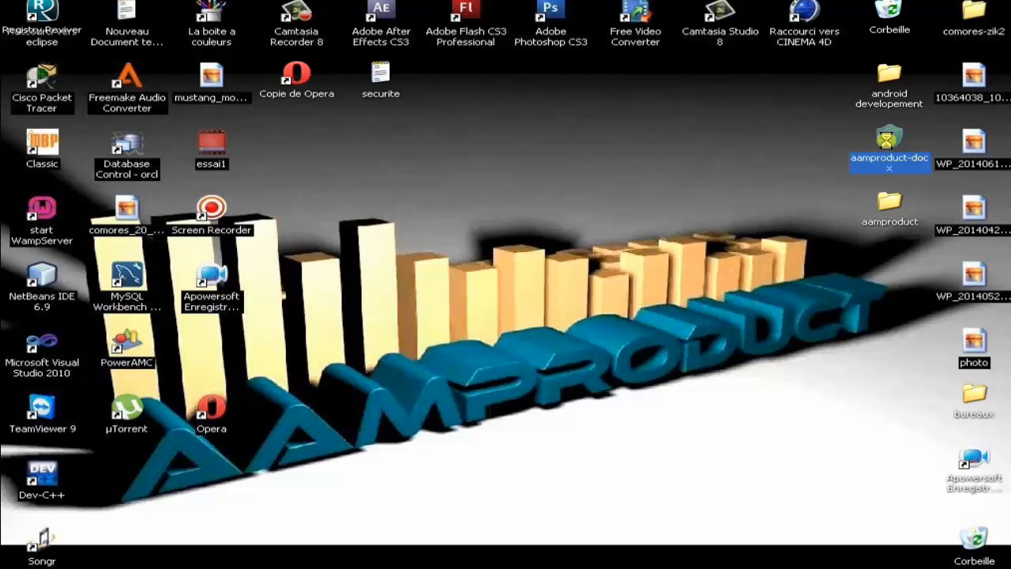
{"action": "right_click", "coordinate": [889, 142]}
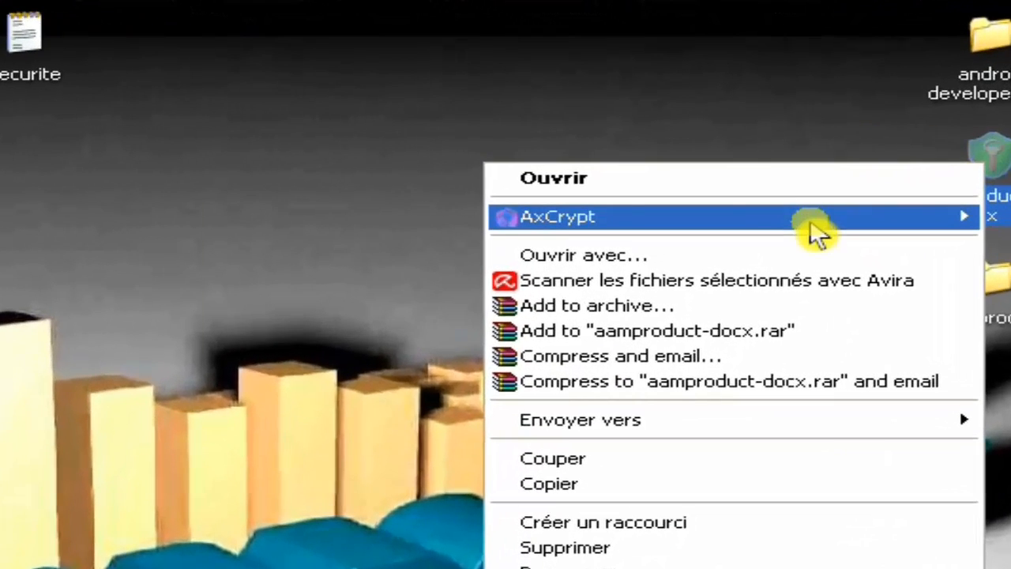
{"action": "mouse_move", "coordinate": [812, 225]}
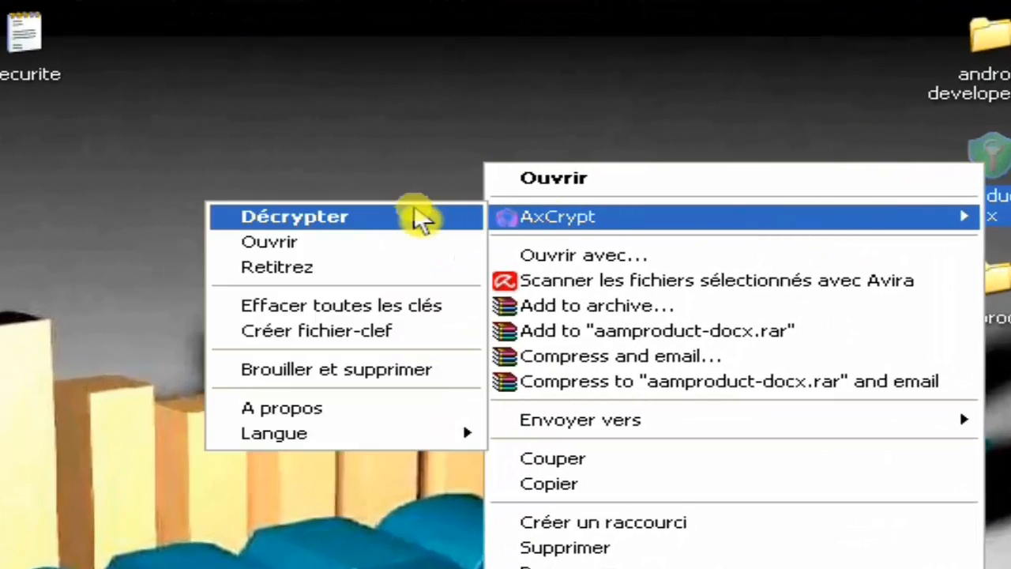
{"action": "left_click", "coordinate": [293, 217]}
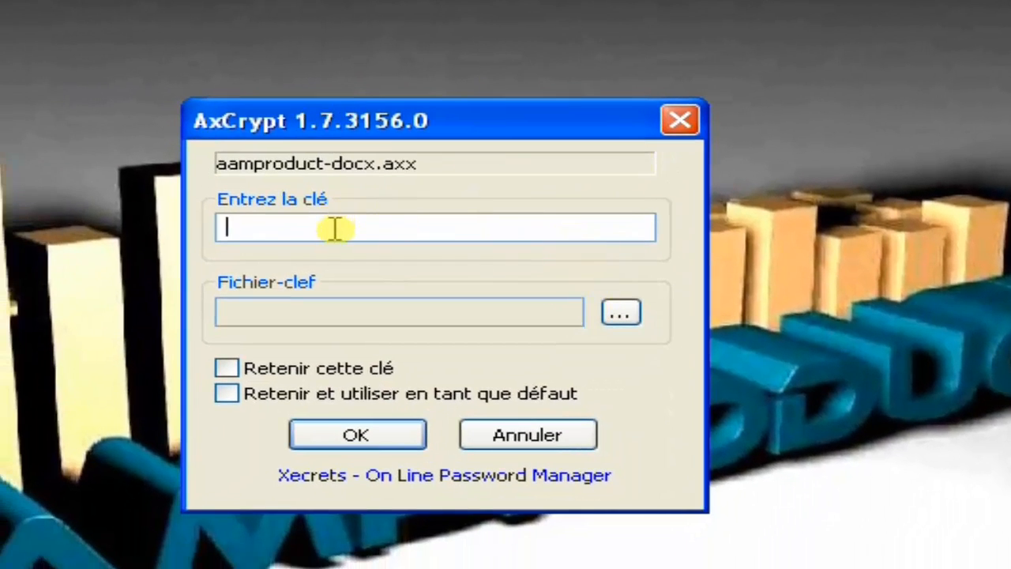
{"action": "type", "text": "a"}
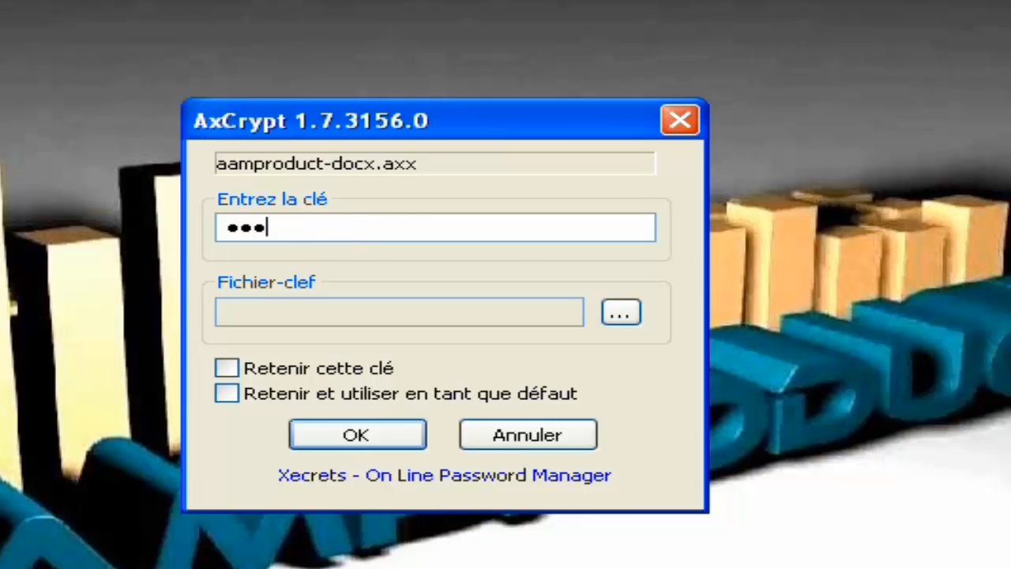
{"action": "type", "text": "aa"}
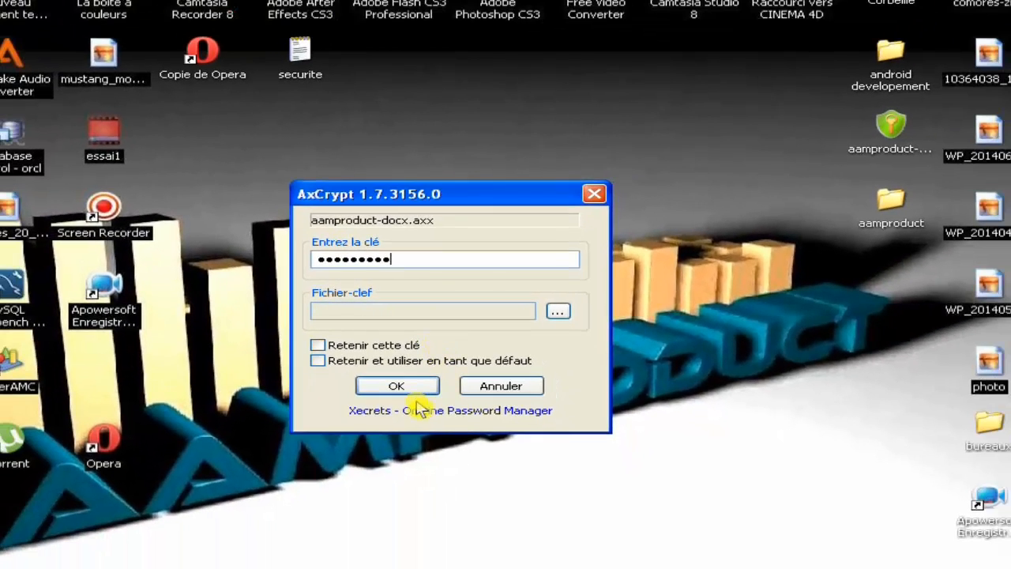
{"action": "left_click", "coordinate": [388, 442]}
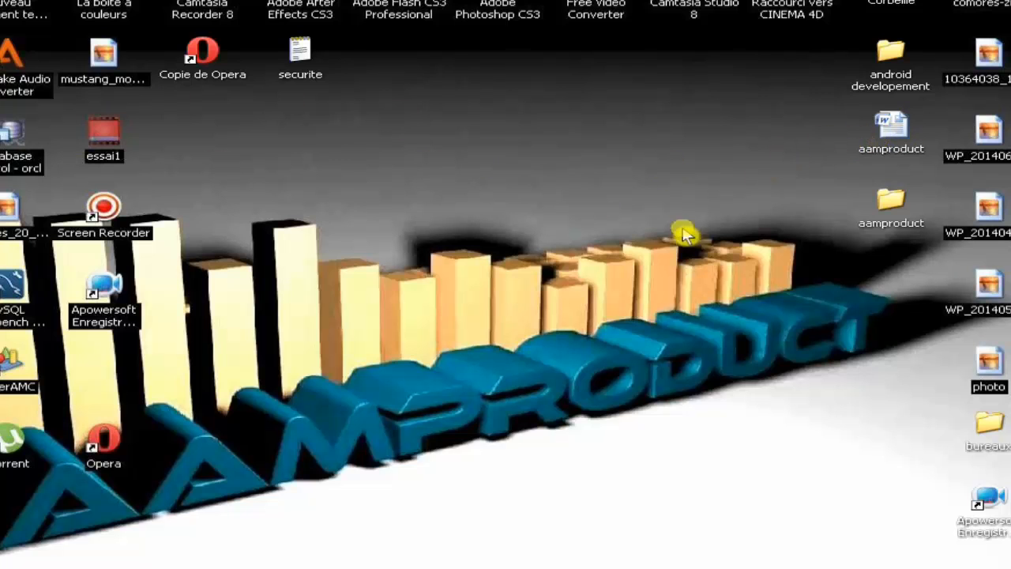
Step: Decrypt the aamproduct folder with AxCrypt > Décrypter using the securite key file
{"action": "left_click", "coordinate": [886, 201]}
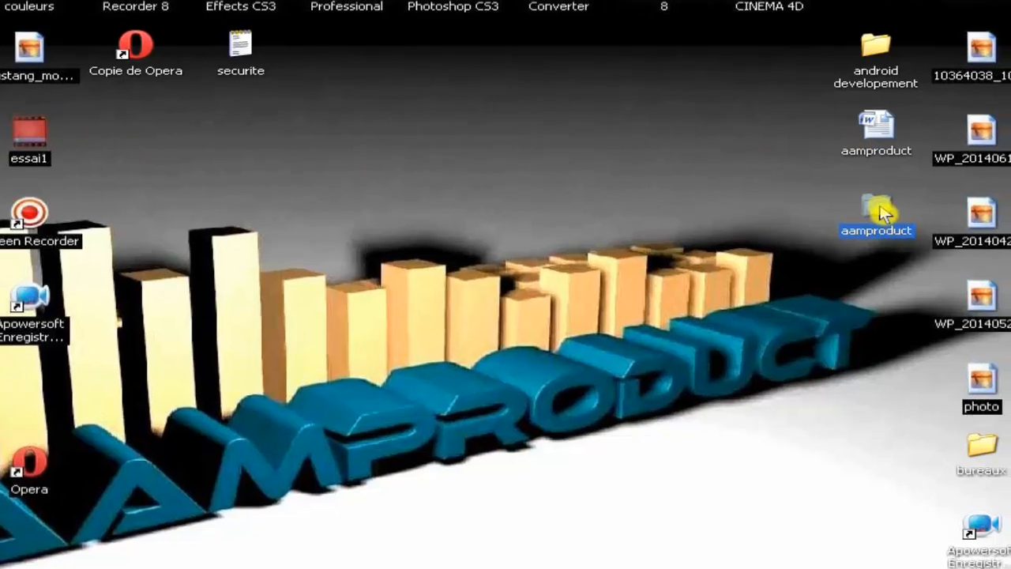
{"action": "right_click", "coordinate": [883, 211]}
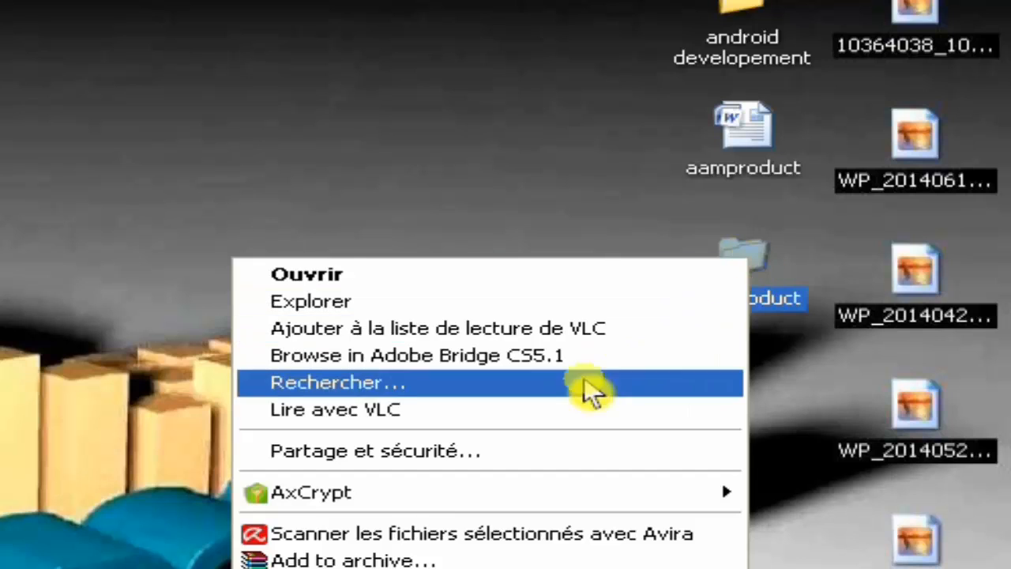
{"action": "mouse_move", "coordinate": [293, 498]}
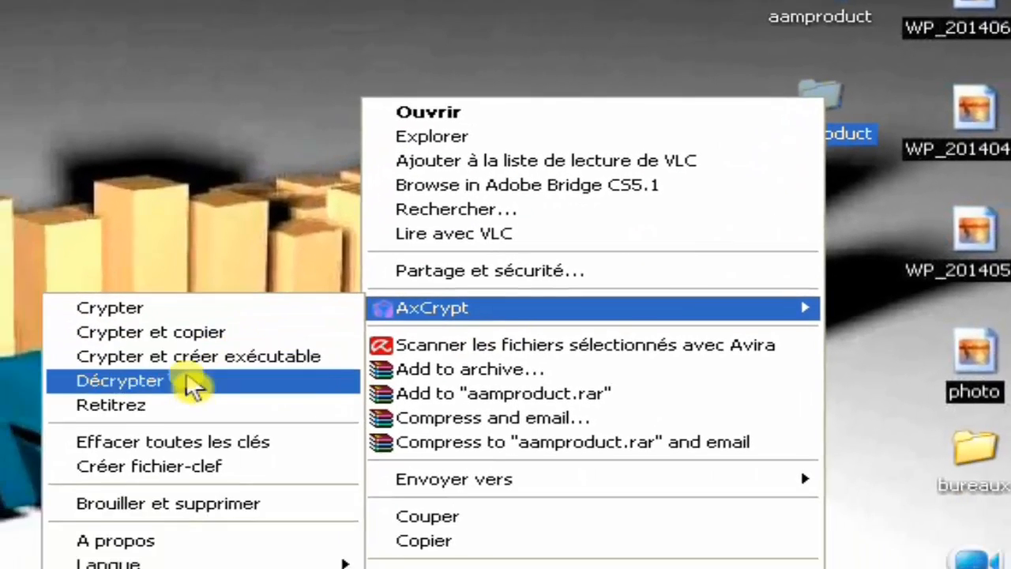
{"action": "left_click", "coordinate": [188, 380]}
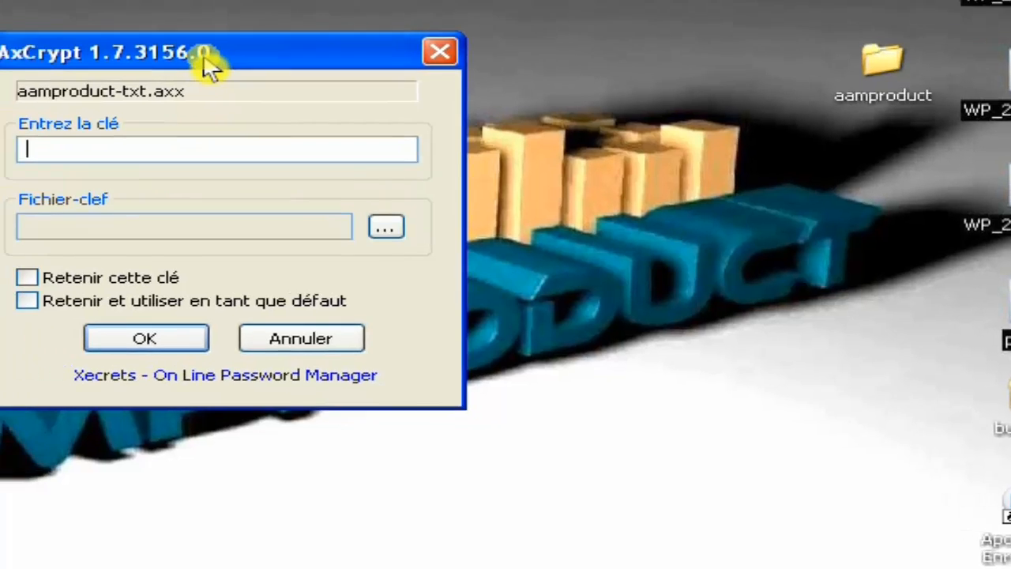
{"action": "left_click", "coordinate": [387, 227]}
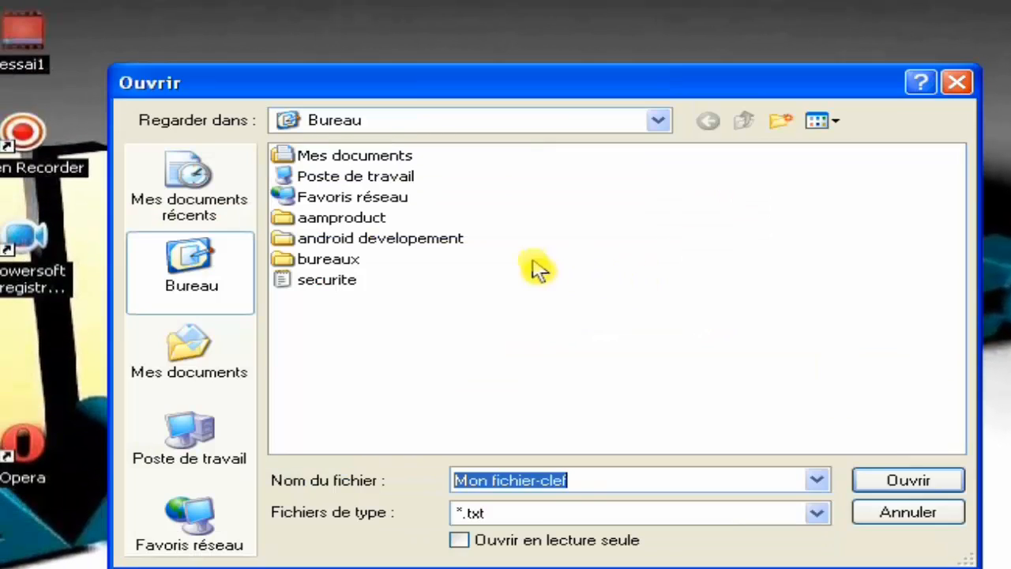
{"action": "left_click", "coordinate": [316, 284]}
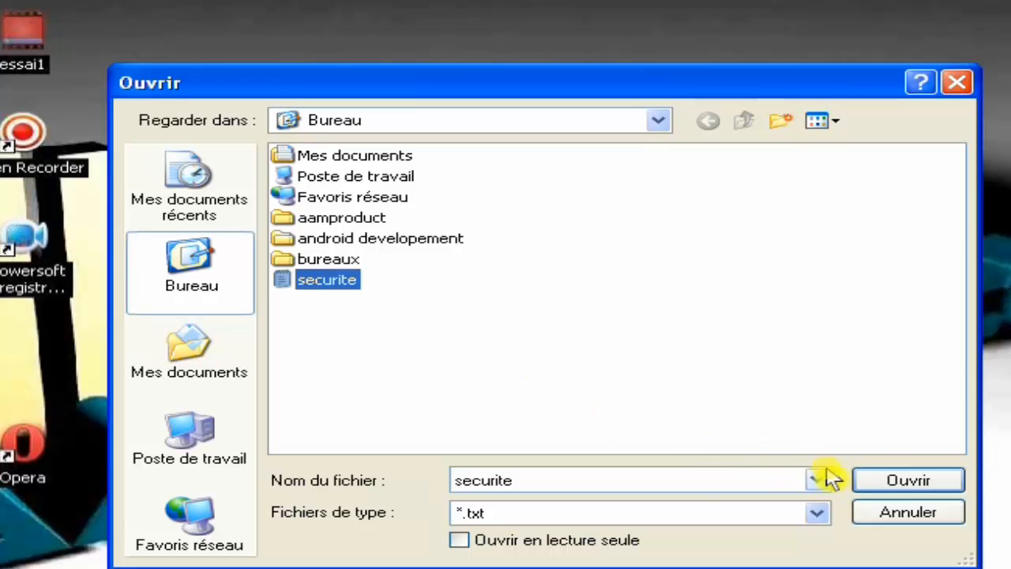
{"action": "left_click", "coordinate": [909, 482]}
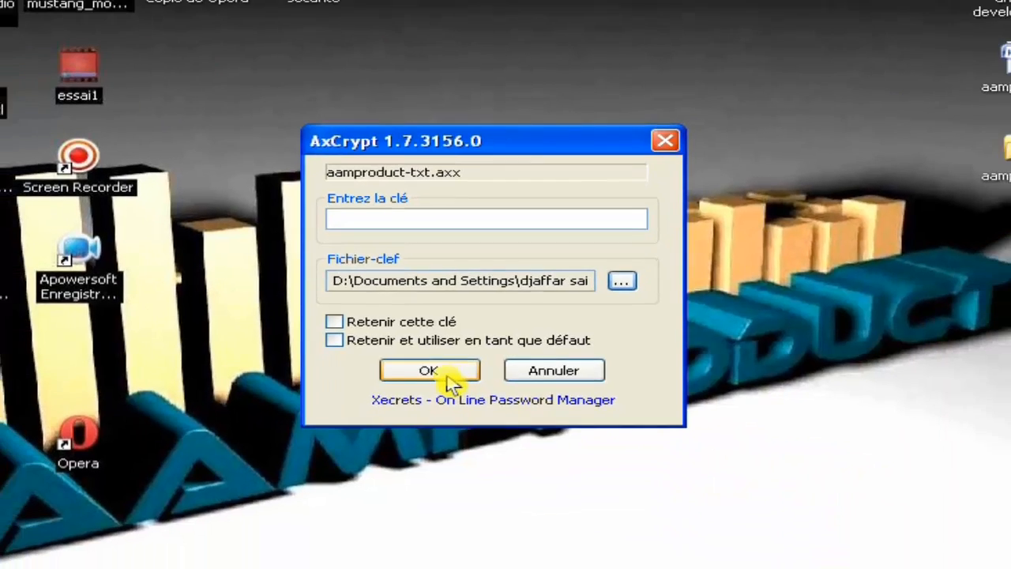
{"action": "left_click", "coordinate": [442, 378]}
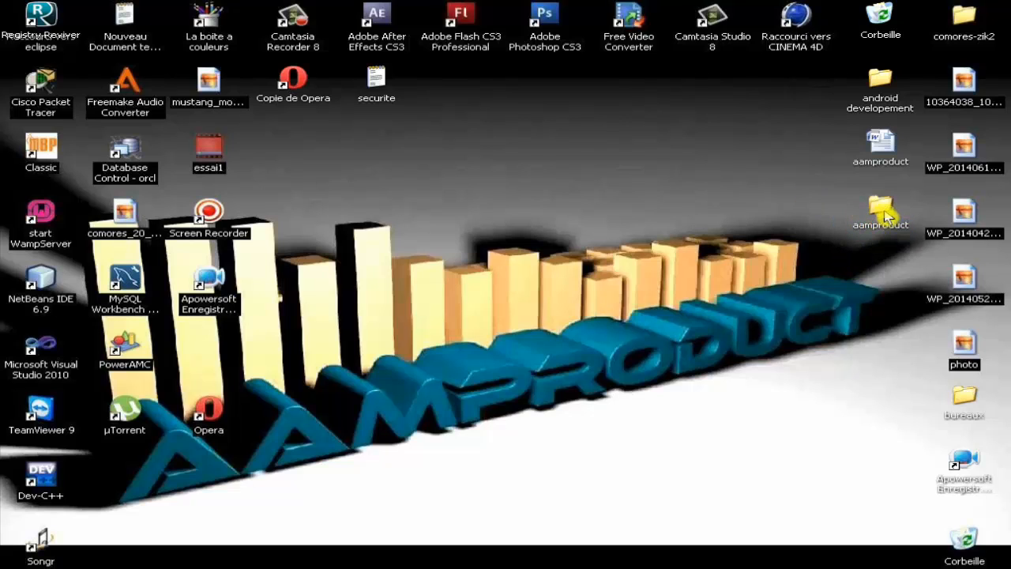
{"action": "double_click", "coordinate": [885, 216]}
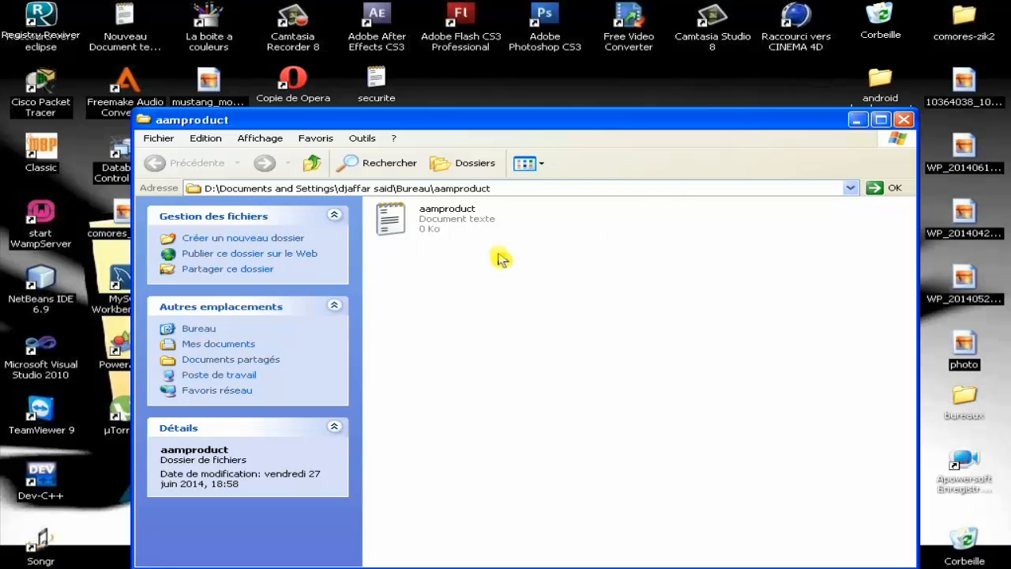
{"action": "left_click", "coordinate": [904, 121]}
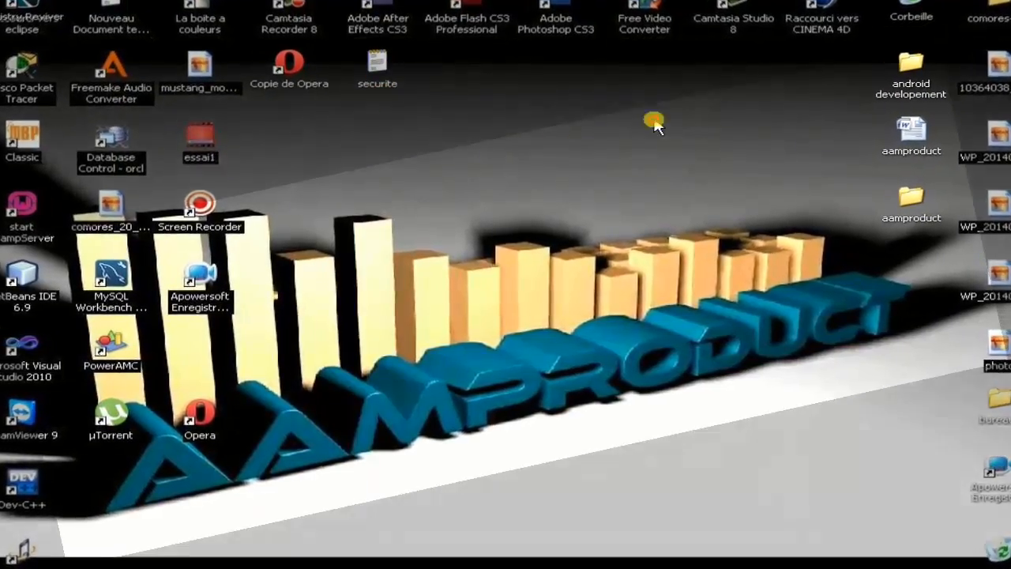
Step: Move securite into the right column and Copie de Opera under the Apowersoft shortcut
{"action": "left_click_drag", "start_coordinate": [862, 257], "coordinate": [885, 284]}
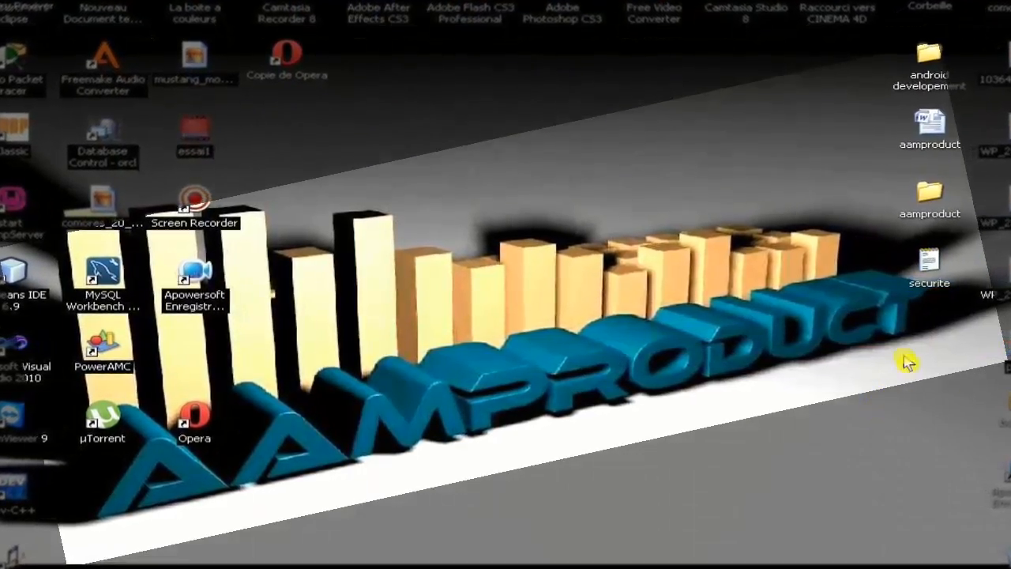
{"action": "left_click", "coordinate": [286, 52]}
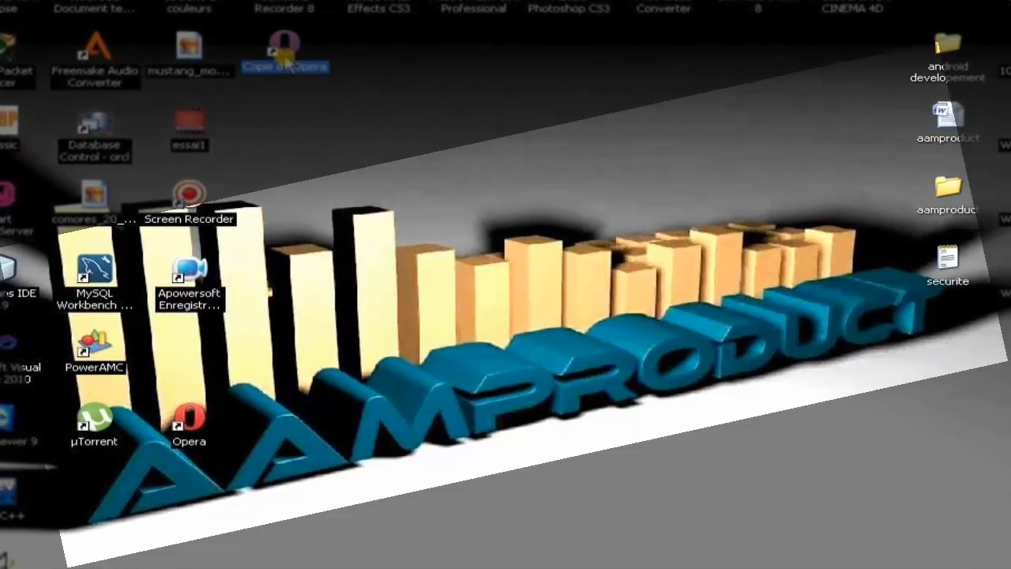
{"action": "left_click_drag", "start_coordinate": [254, 332], "coordinate": [193, 341]}
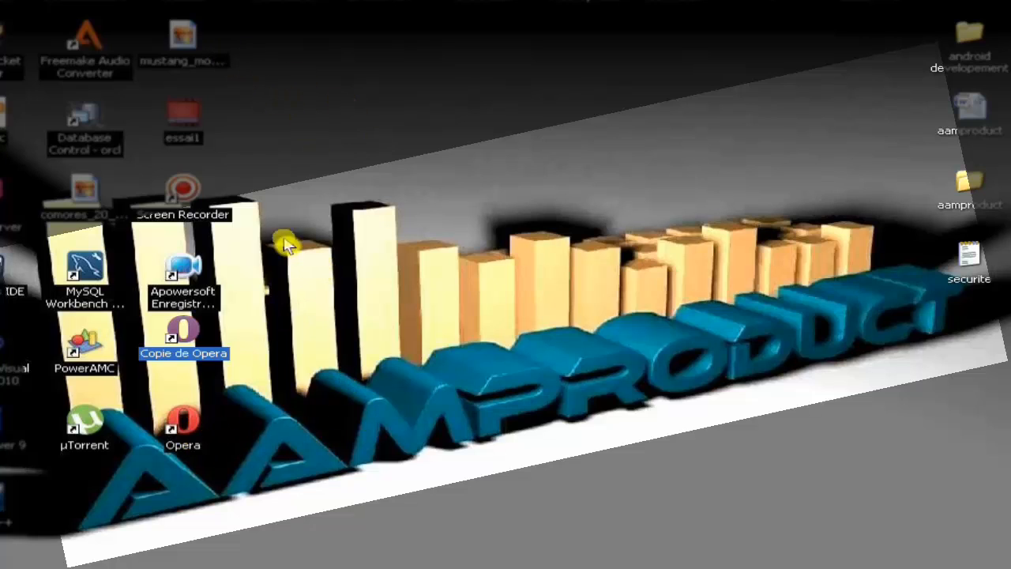
{"action": "left_click_drag", "start_coordinate": [193, 339], "coordinate": [968, 339]}
{"action": "left_click", "coordinate": [850, 318]}
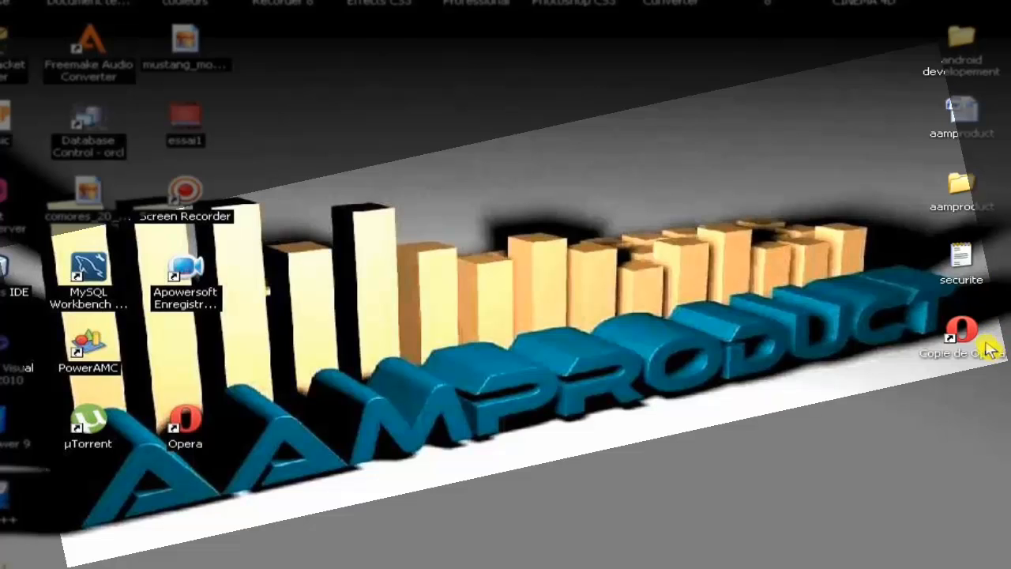
{"action": "left_click_drag", "start_coordinate": [963, 332], "coordinate": [223, 354]}
{"action": "left_click", "coordinate": [458, 375]}
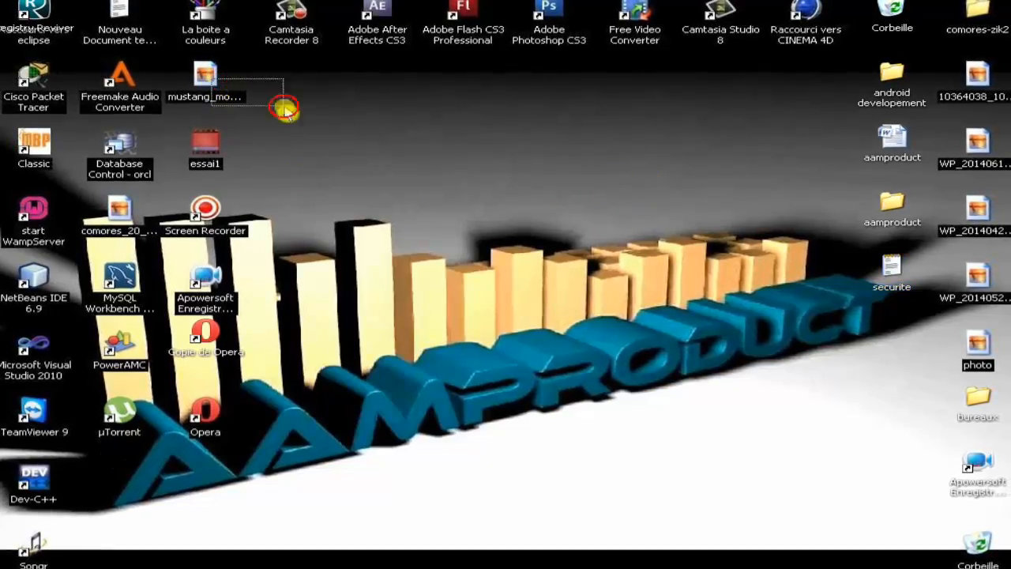
Step: Select the aamproduct folder and securite icons together
{"action": "left_click_drag", "start_coordinate": [284, 106], "coordinate": [490, 158]}
{"action": "left_click_drag", "start_coordinate": [571, 184], "coordinate": [933, 448]}
{"action": "left_click", "coordinate": [694, 152]}
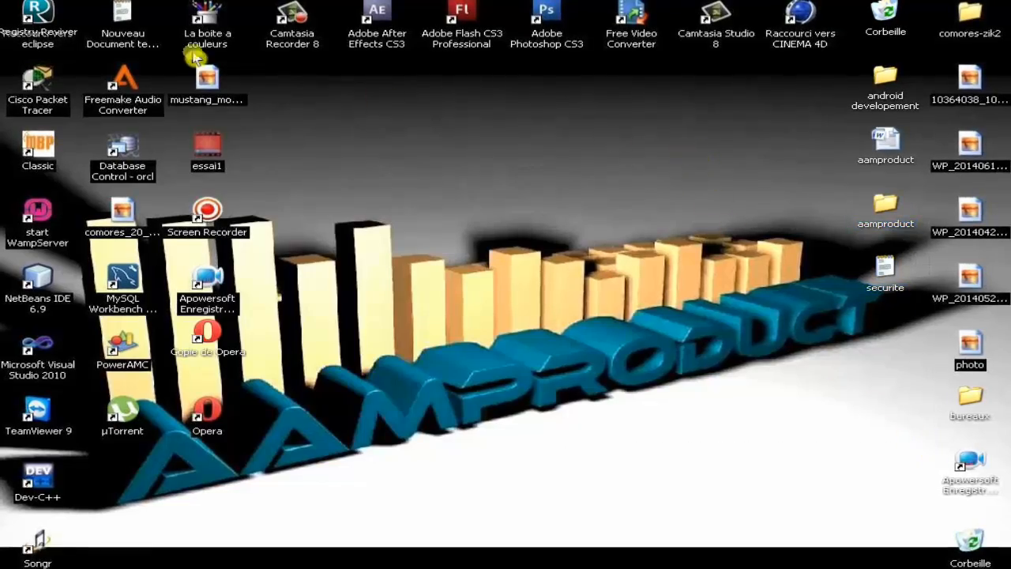